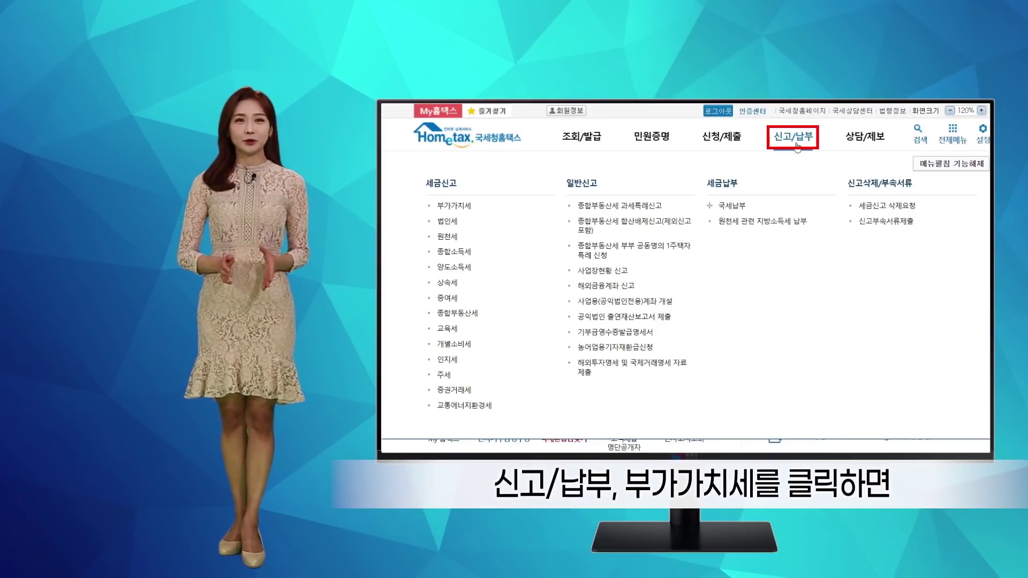
- Open the 부가가치세 filing page under the 신고/납부 section
left_click(798, 144)
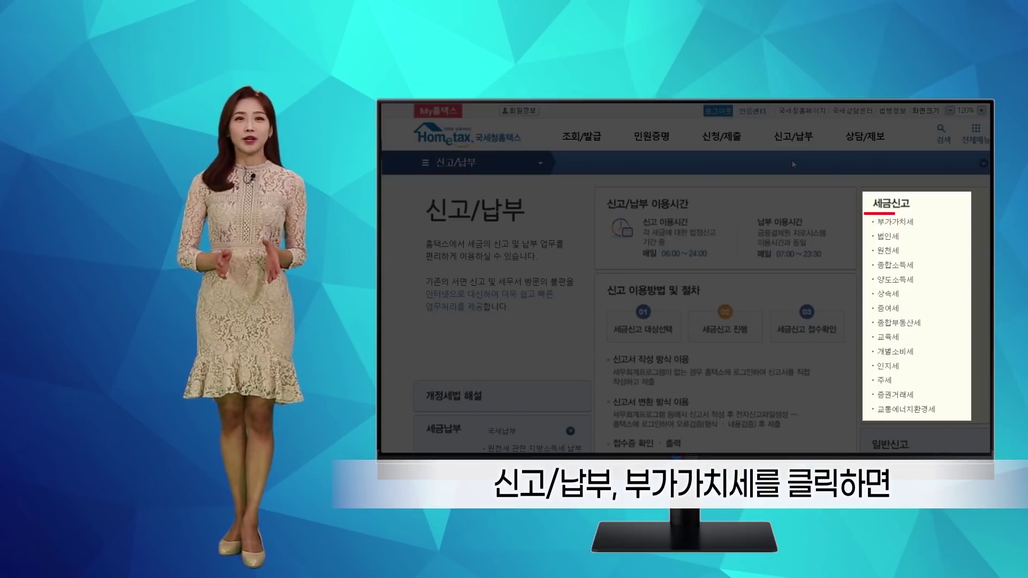
left_click(896, 222)
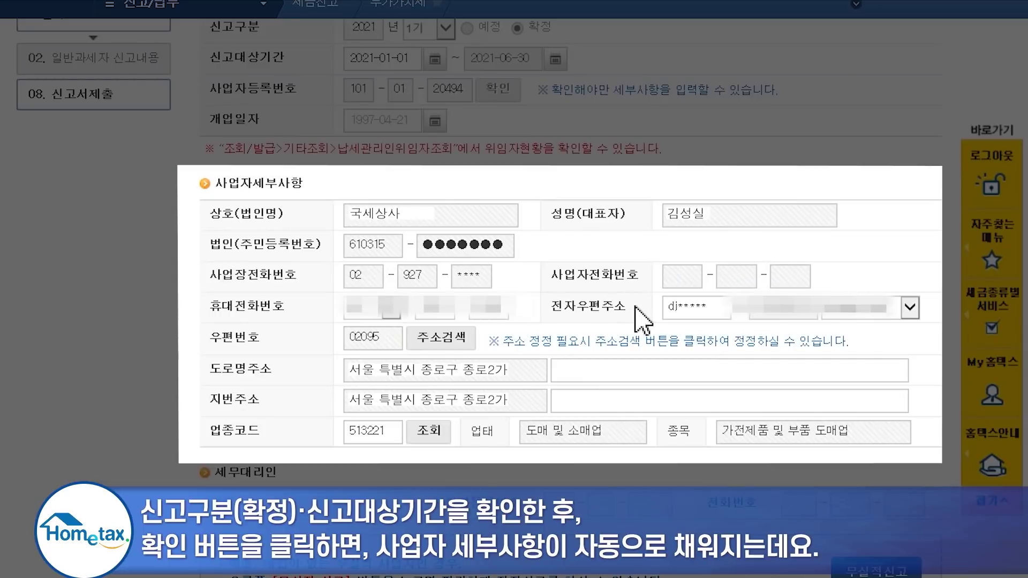
- Clear the first part of the business e-mail address, then save the business details and continue to the form selection
left_click_drag(678, 307, 695, 309)
key("BackSpace")
key("BackSpace")
key("BackSpace")
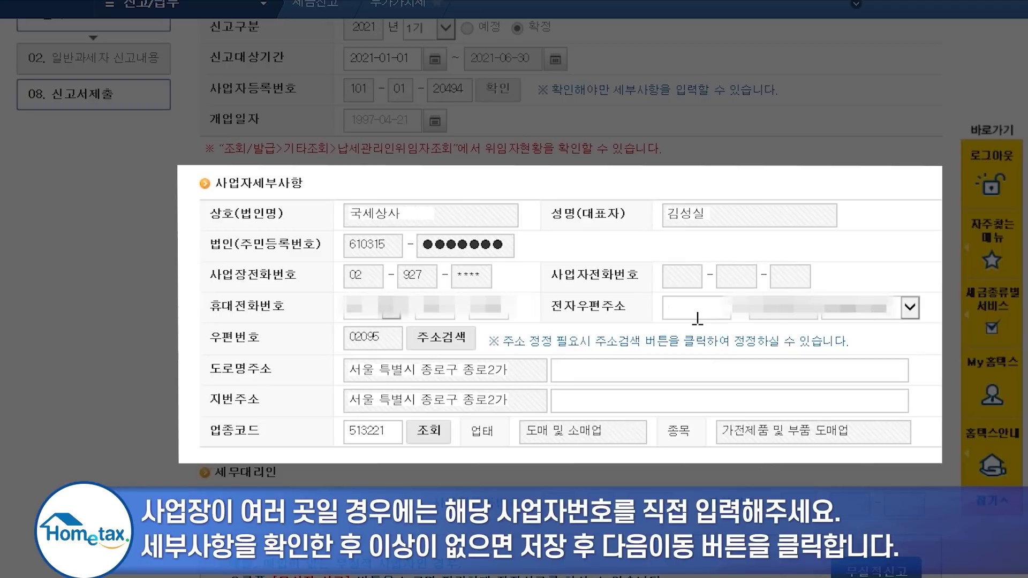
scroll(698, 318, "down", 3)
left_click(589, 494)
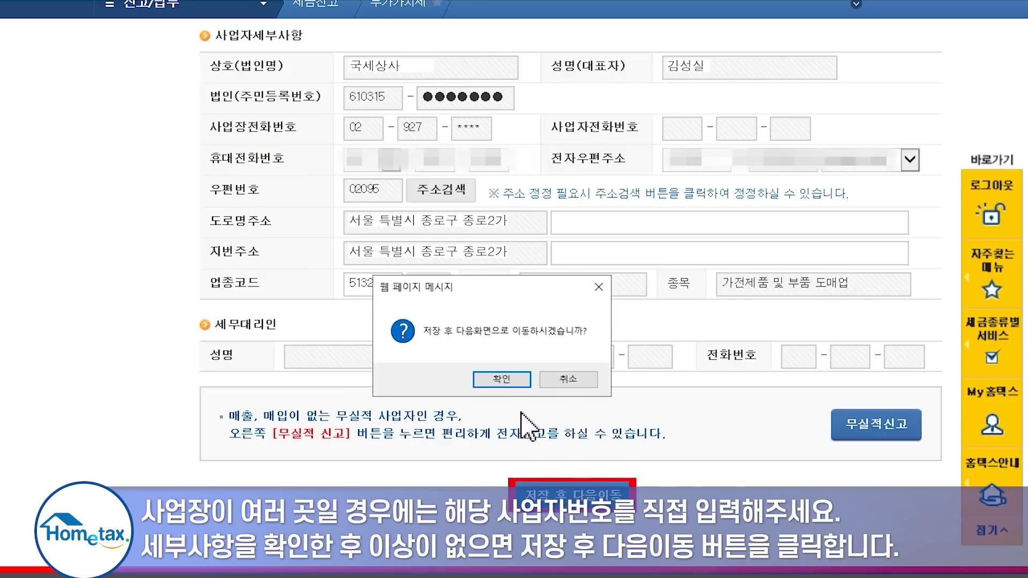
left_click(502, 379)
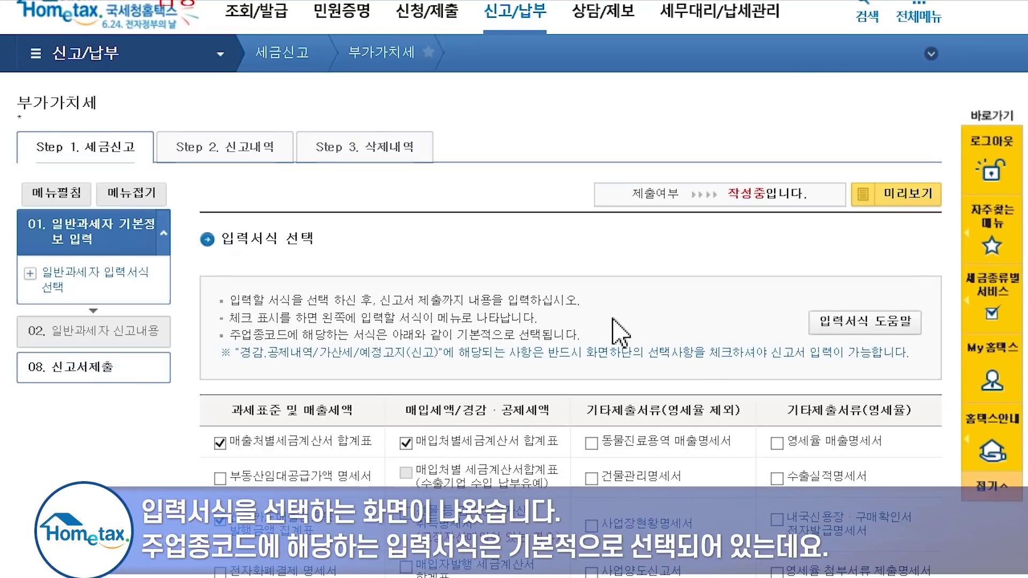
- Add 신용카드 매출전표 등 발행공제 등 and 예정고지세액 to the selected input forms, then save and continue
scroll(621, 332, "down", 10)
left_click(406, 340)
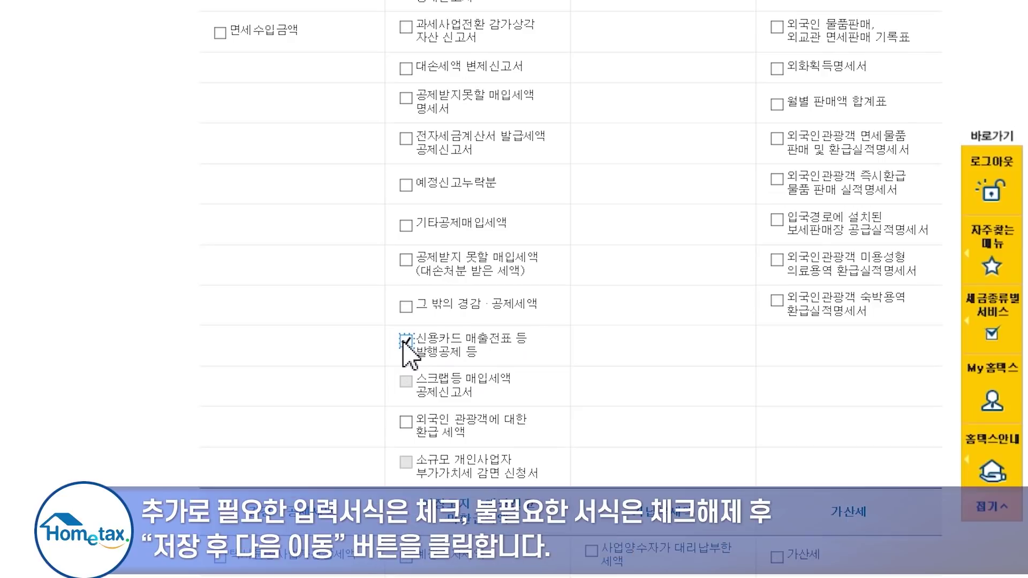
scroll(406, 353, "down", 2)
scroll(403, 347, "down", 2)
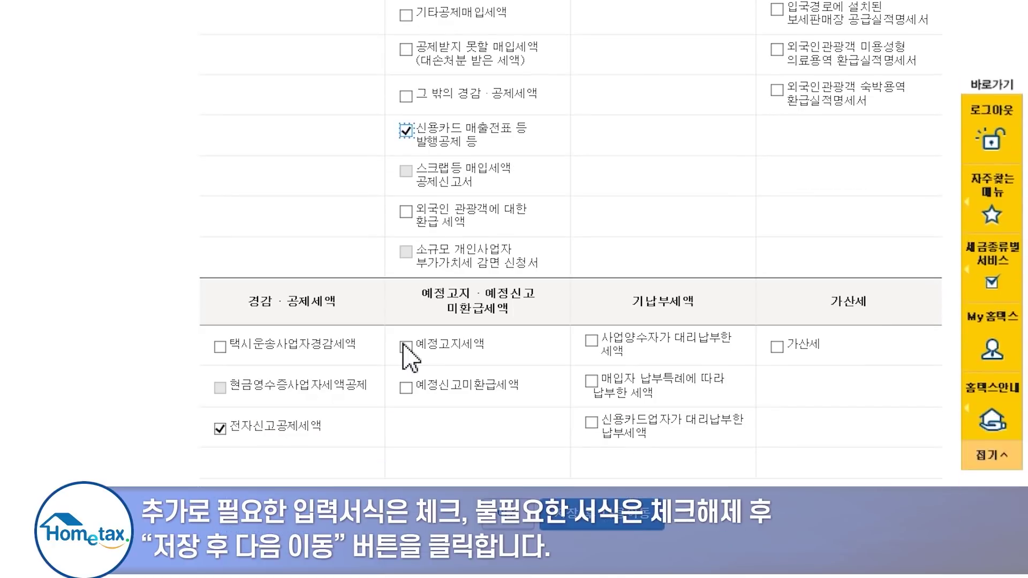
left_click(406, 347)
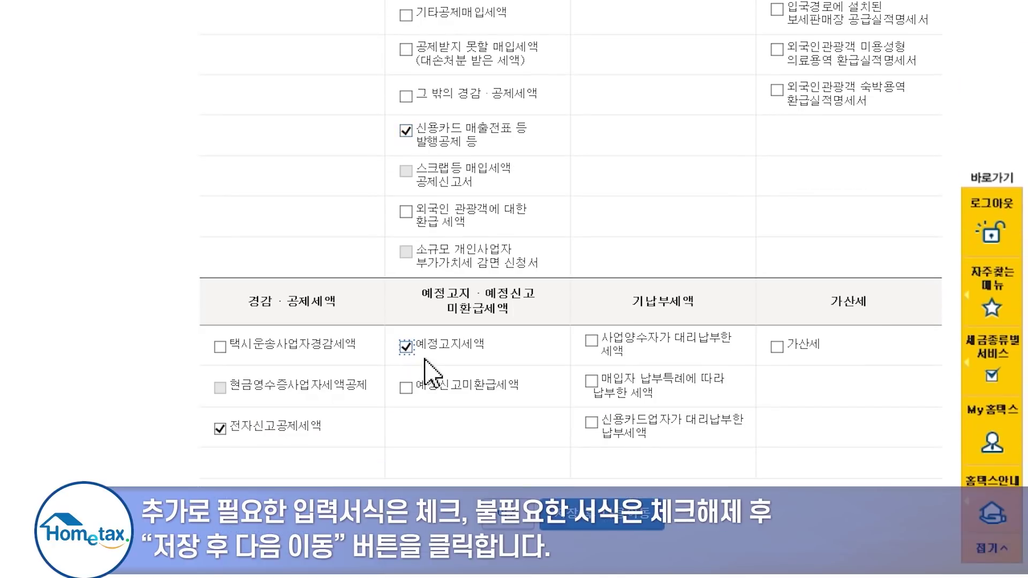
left_click(619, 529)
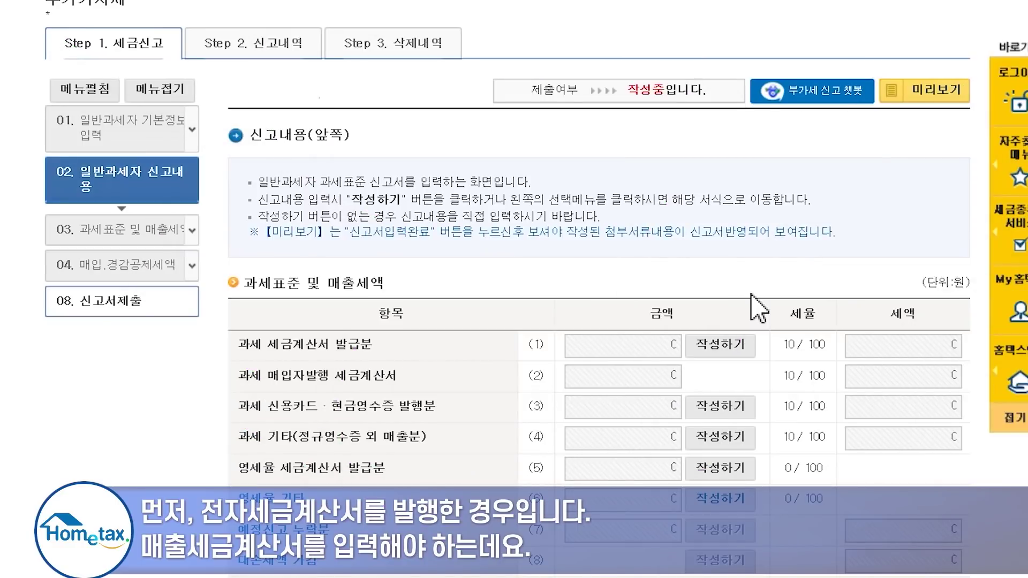
- Open the entry form for 과세 세금계산서 발급분 and load the issued electronic tax invoices into the 매출처별세금계산서합계표
scroll(752, 308, "down", 2)
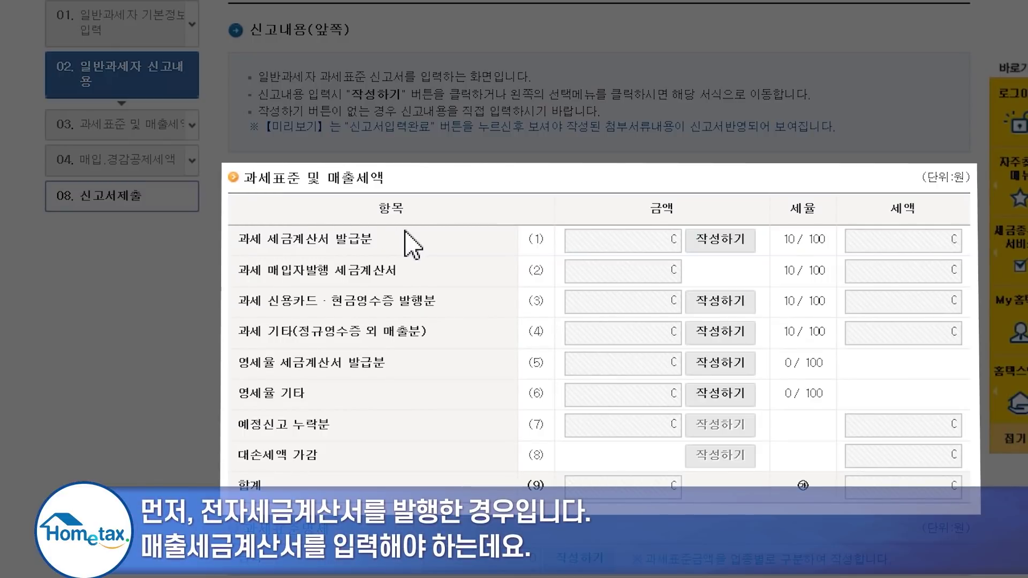
left_click(701, 242)
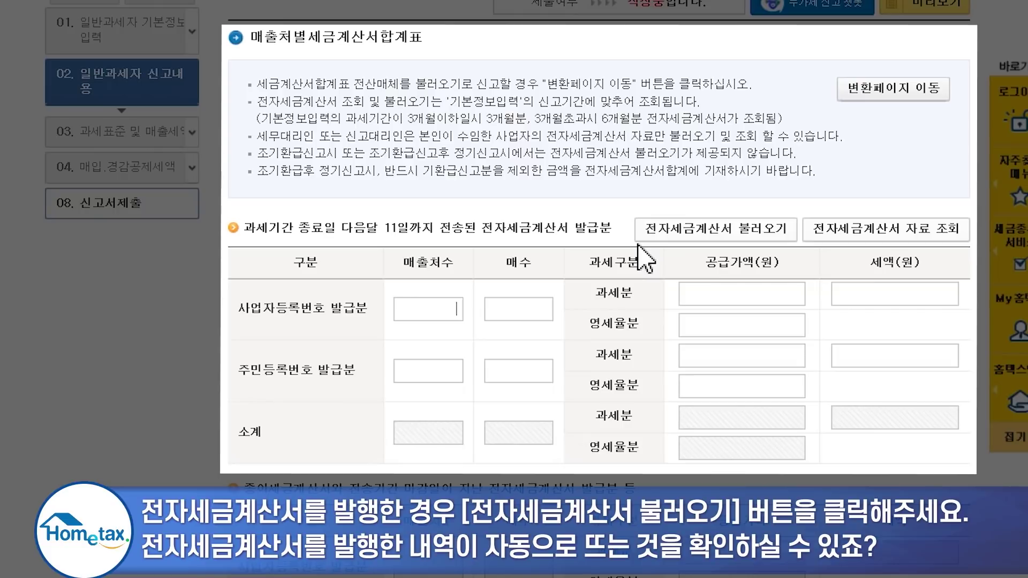
left_click(705, 230)
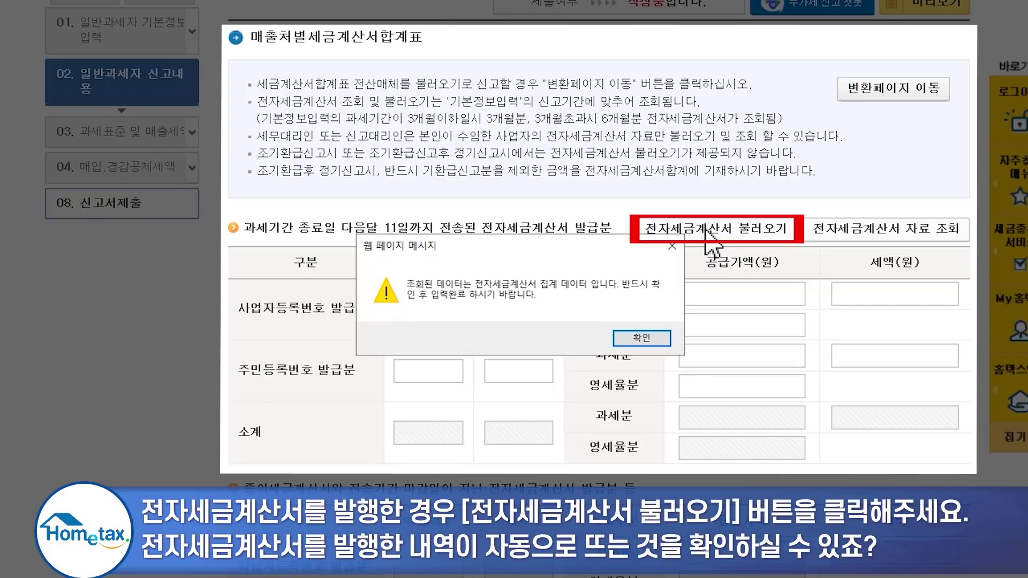
left_click(663, 338)
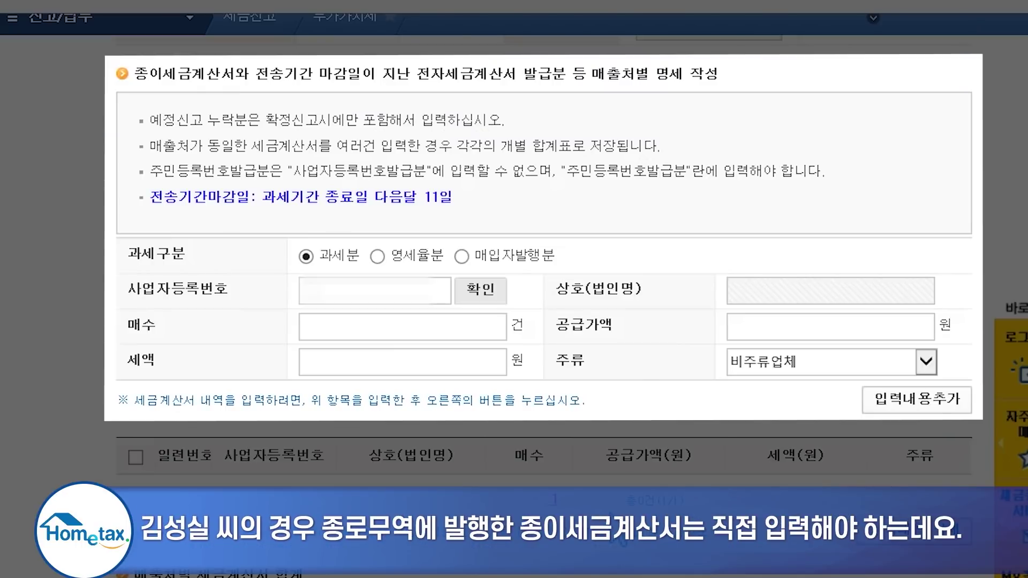
- Enter the buyer's business registration number for the paper tax invoices under 과세분 and verify it
left_click(386, 289)
type("*****")
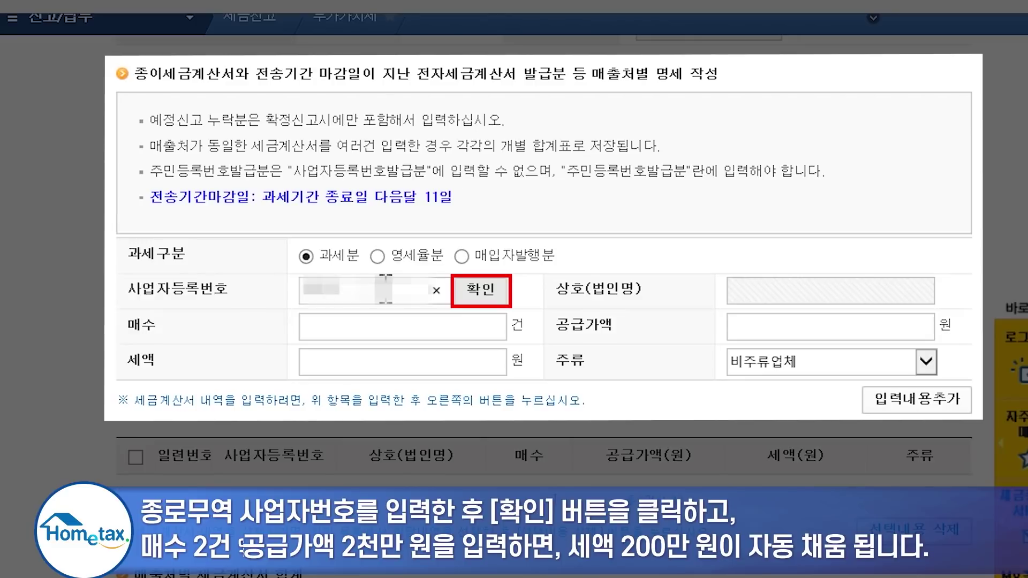
type("*****")
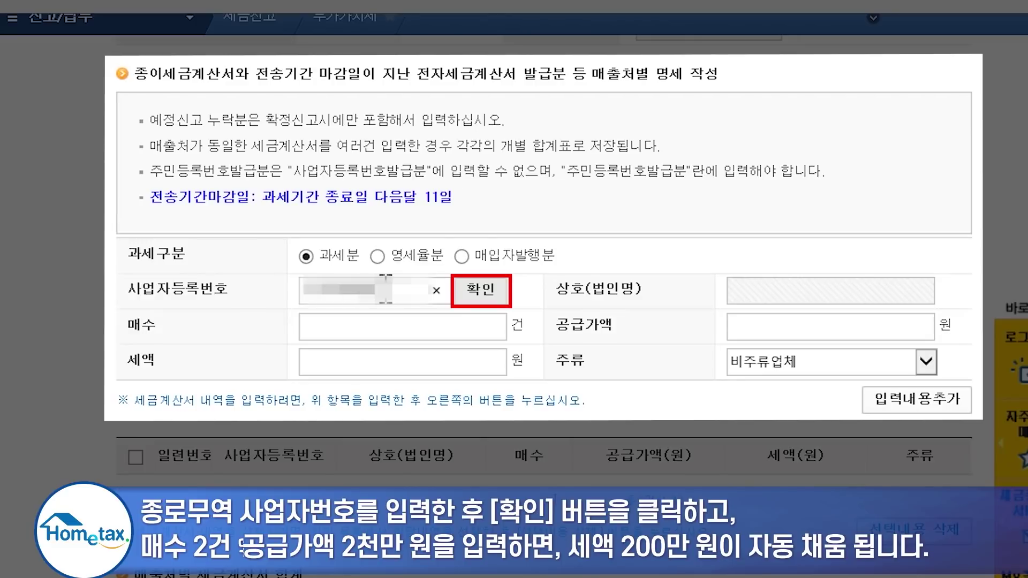
left_click(481, 294)
- Set the paper invoices' 매수 to 2 and 공급가액 to 20,000,000 won, and add the entry to the list
left_click(465, 337)
type("2")
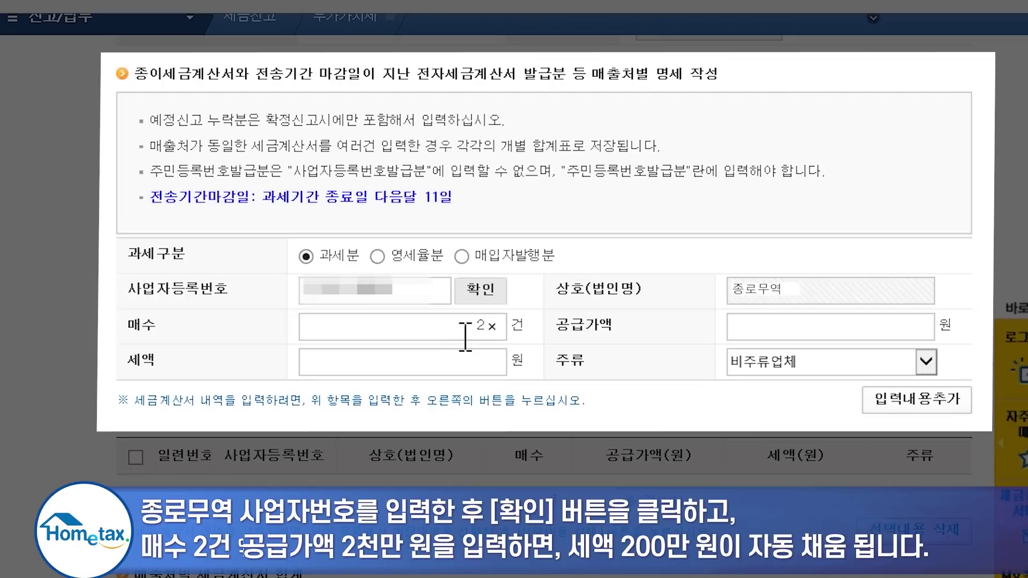
left_click(831, 334)
type("20000000")
left_click(882, 399)
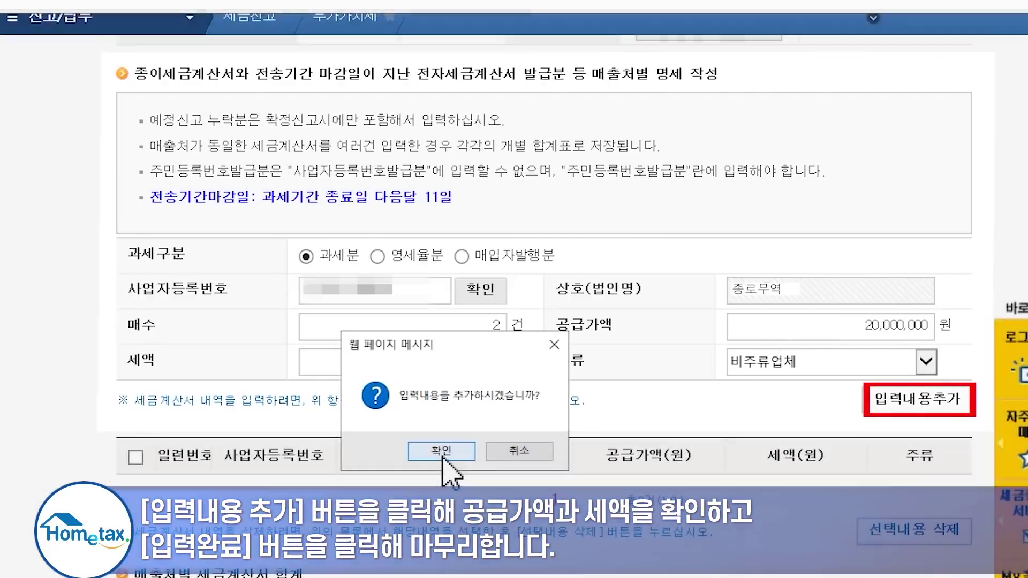
left_click(443, 452)
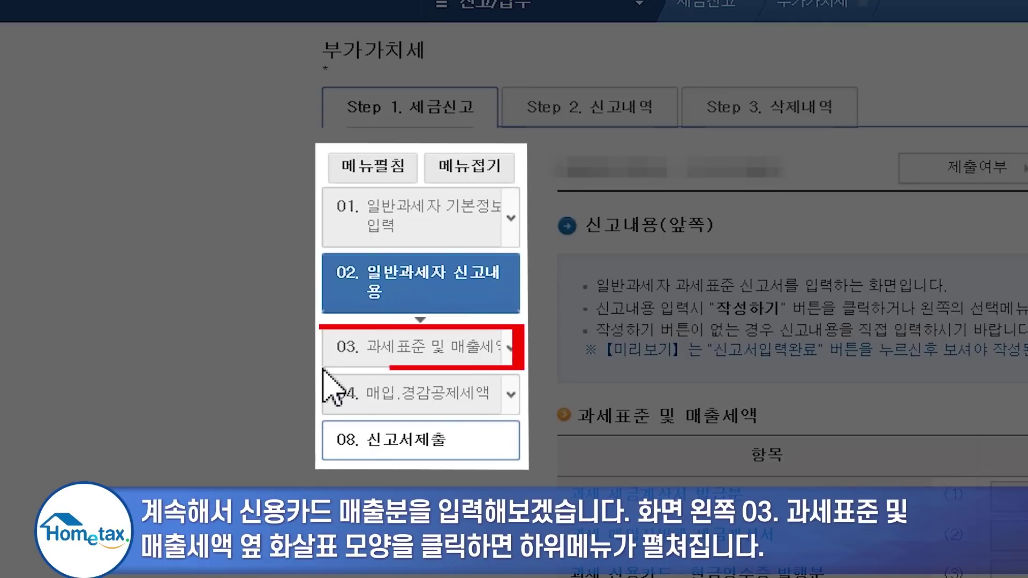
- Open the 신용카드매출전표등 발행금액집계표 form and look up the 2021 credit card sales from 3분기 to 4분기
left_click(509, 351)
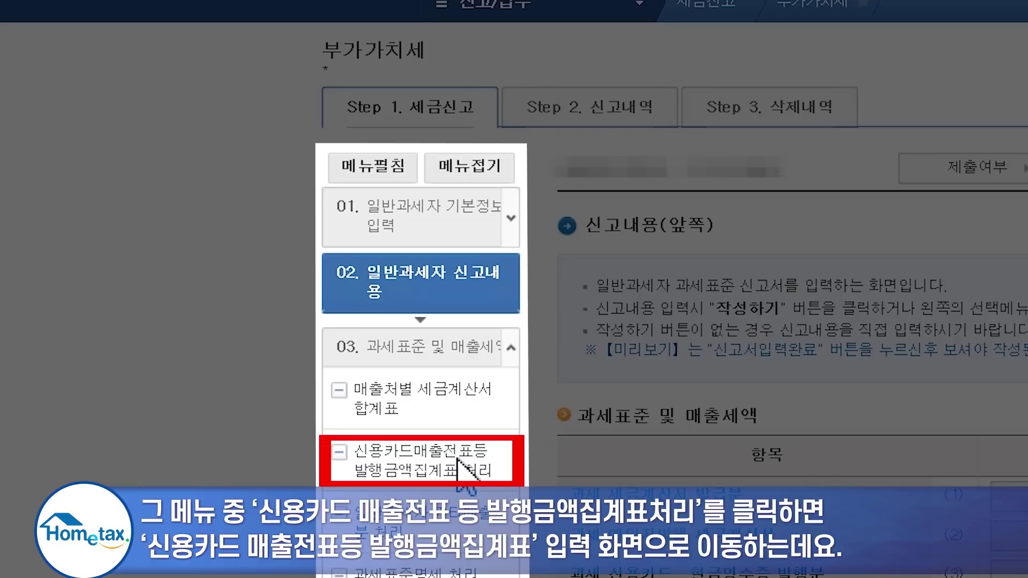
left_click(466, 470)
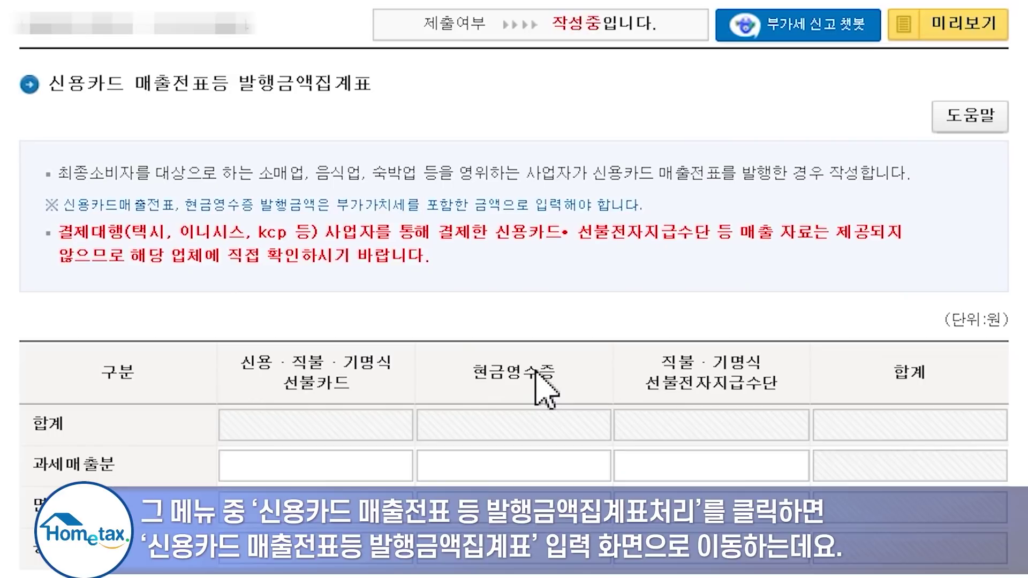
scroll(471, 406, "down", 5)
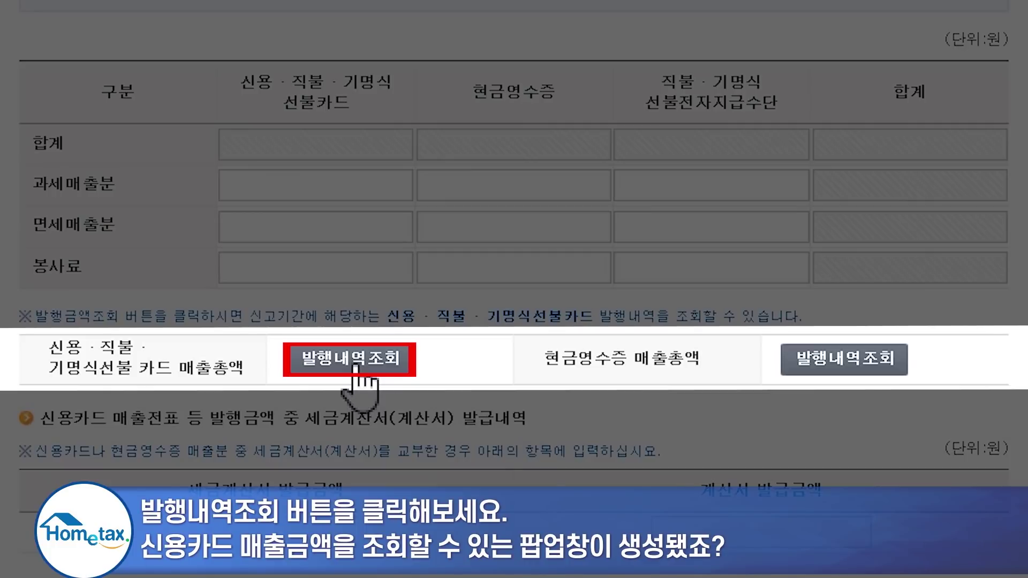
left_click(356, 366)
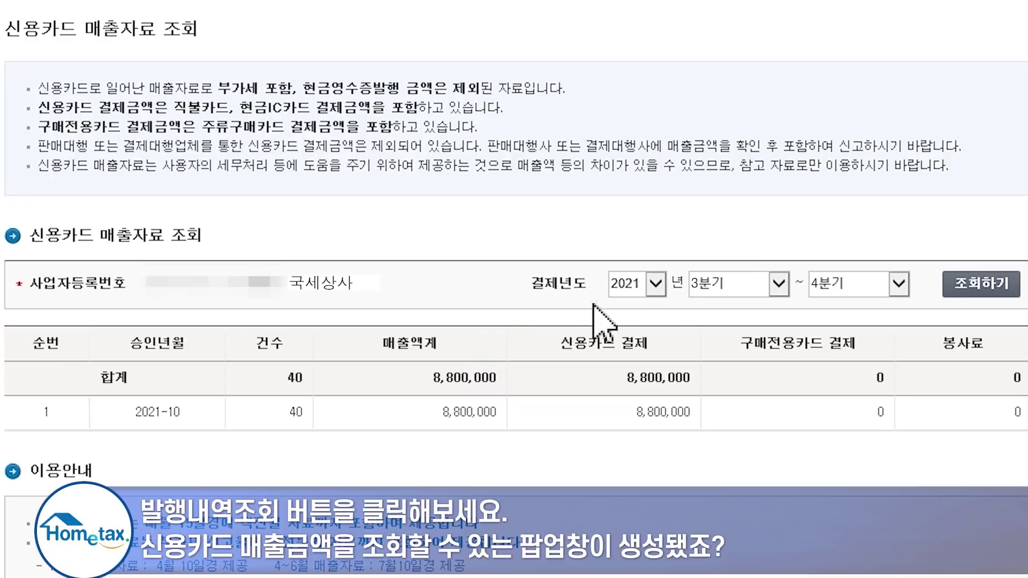
left_click(718, 291)
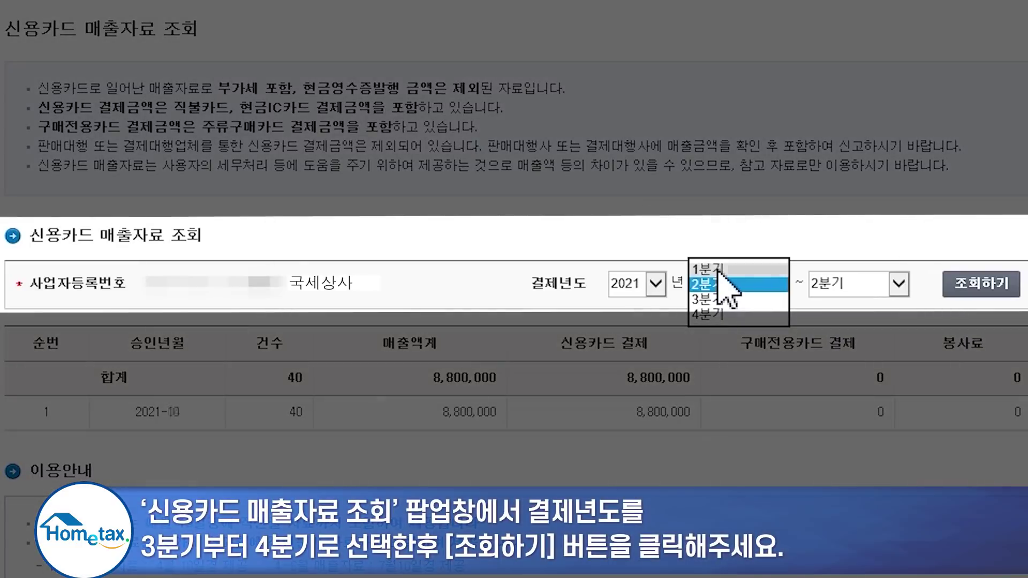
left_click(717, 299)
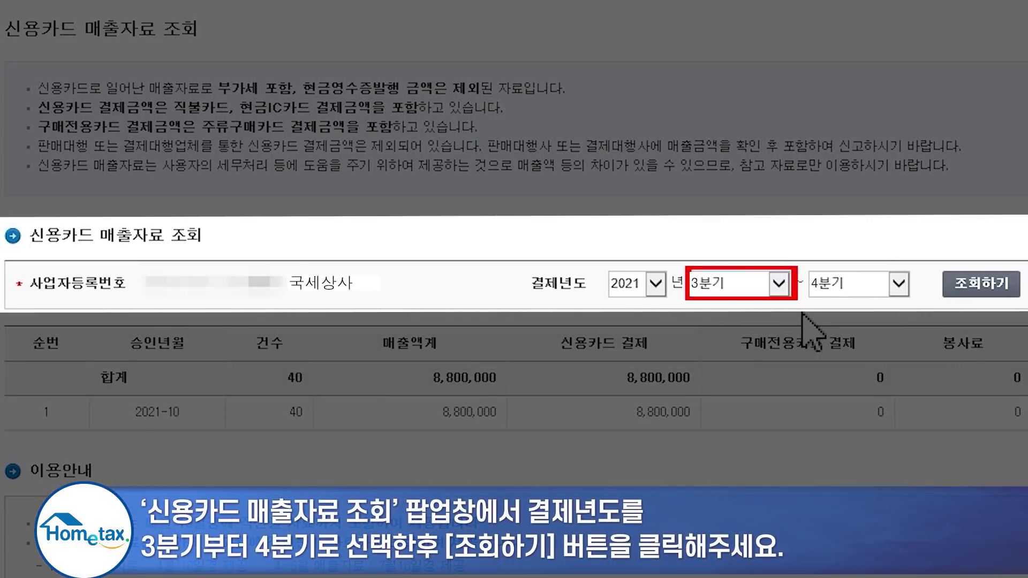
left_click(968, 290)
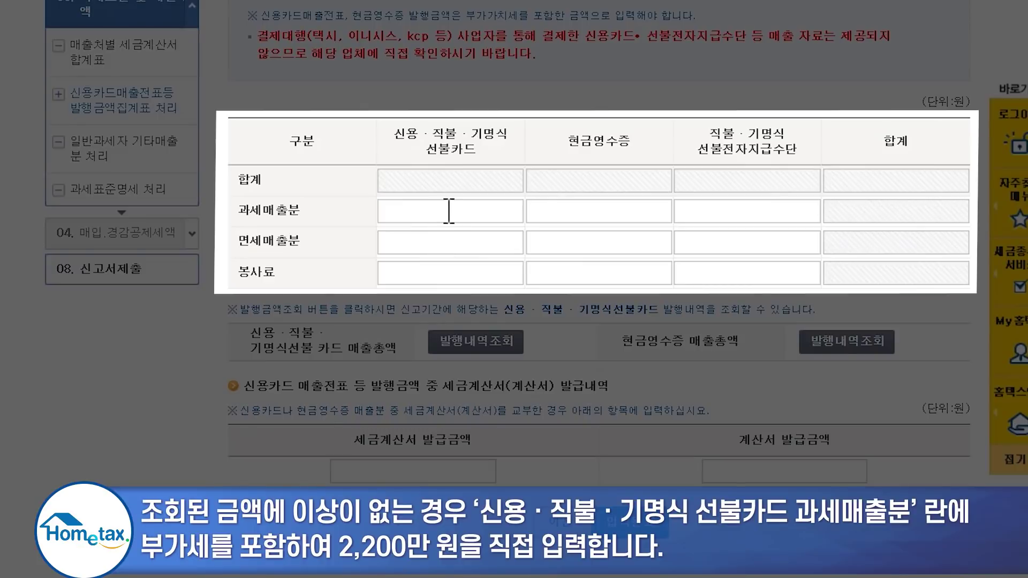
- Set the card column's 과세매출분 to 22,000,000 won and the 세금계산서 발급금액 to 11,000,000 won
left_click(449, 212)
type("22000000")
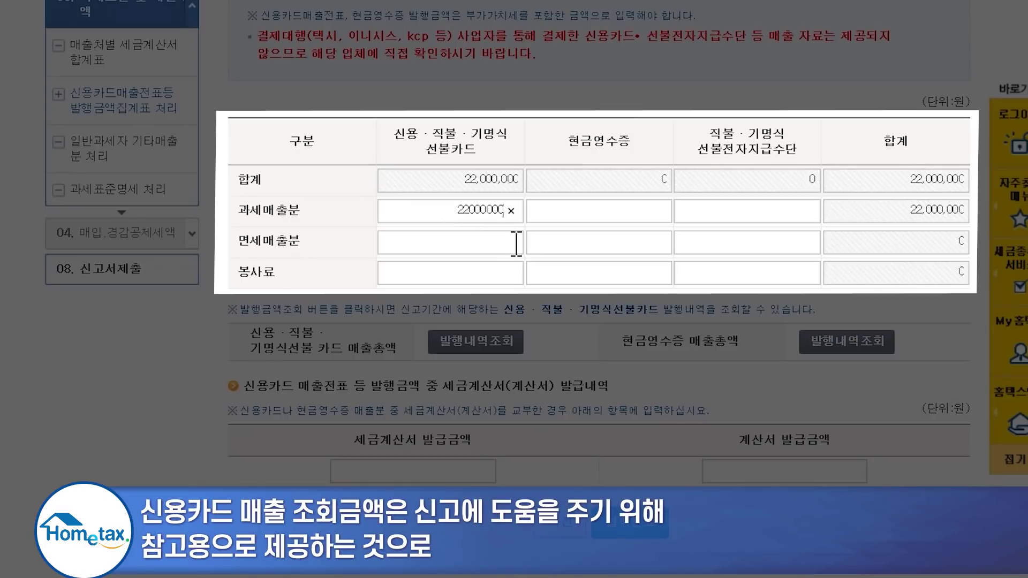
left_click(541, 237)
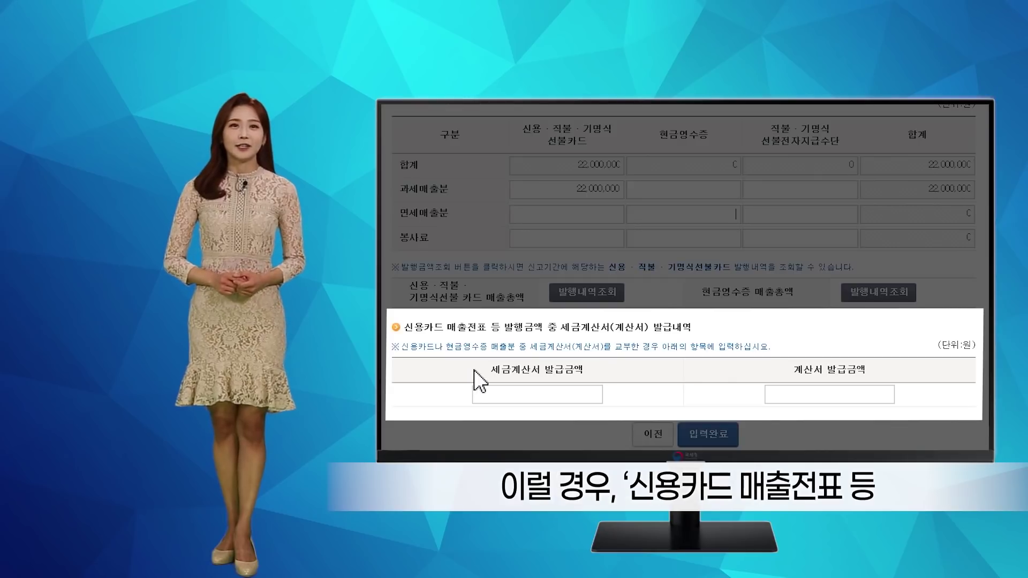
left_click(549, 390)
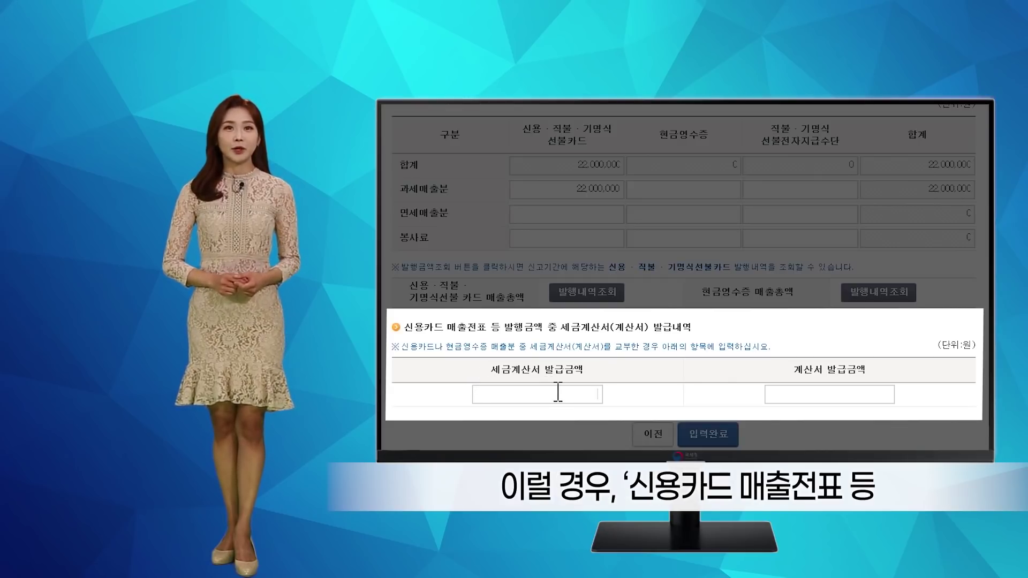
type("11000000")
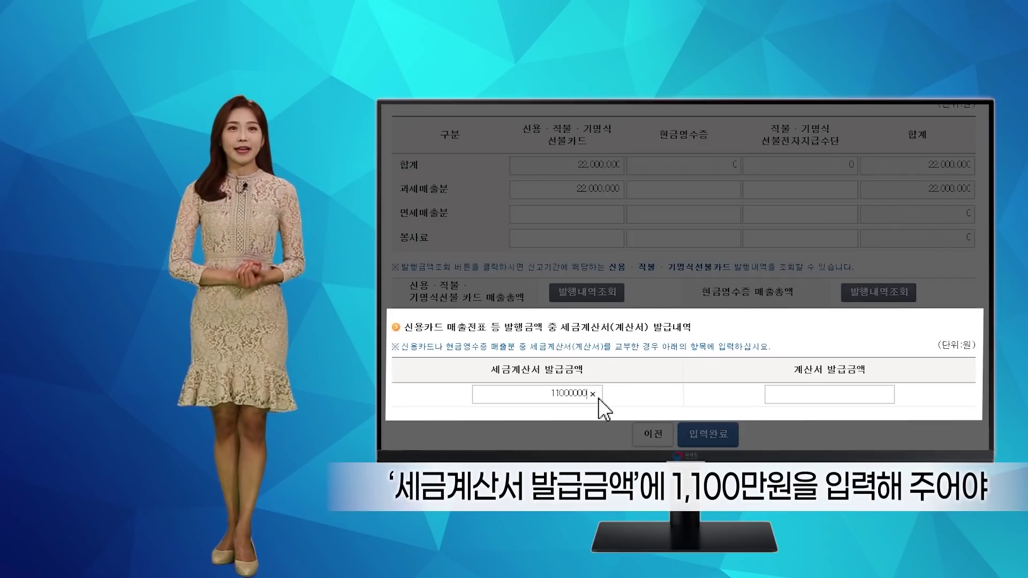
left_click(766, 337)
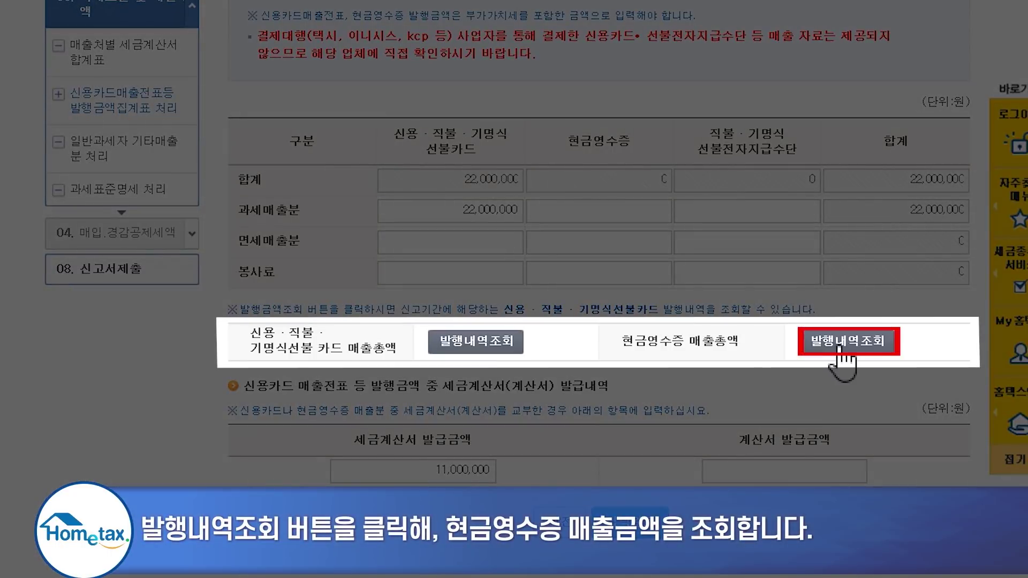
- Look up the cash receipt (현금영수증) sales history for all of 2021
left_click(839, 348)
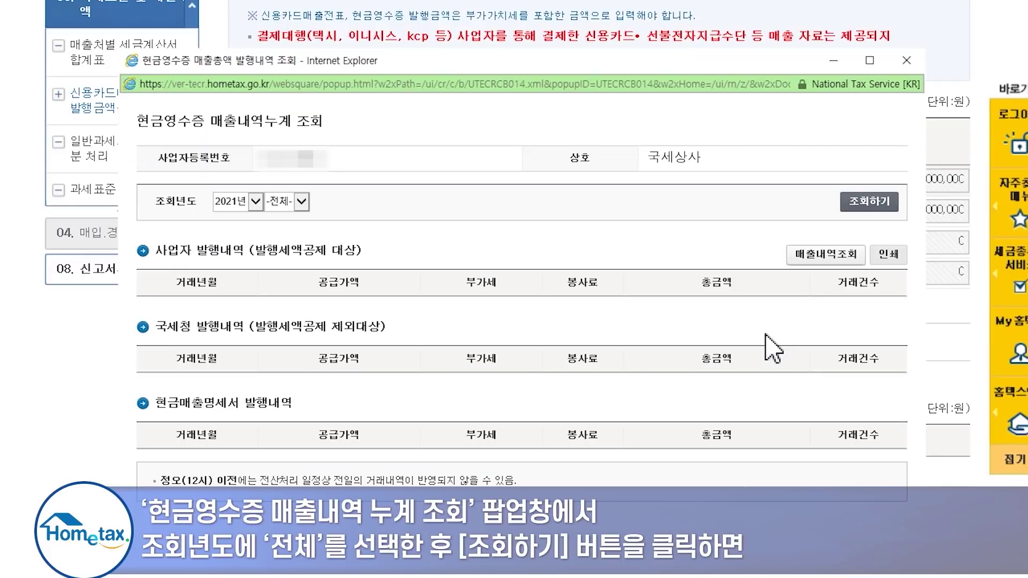
left_click(861, 202)
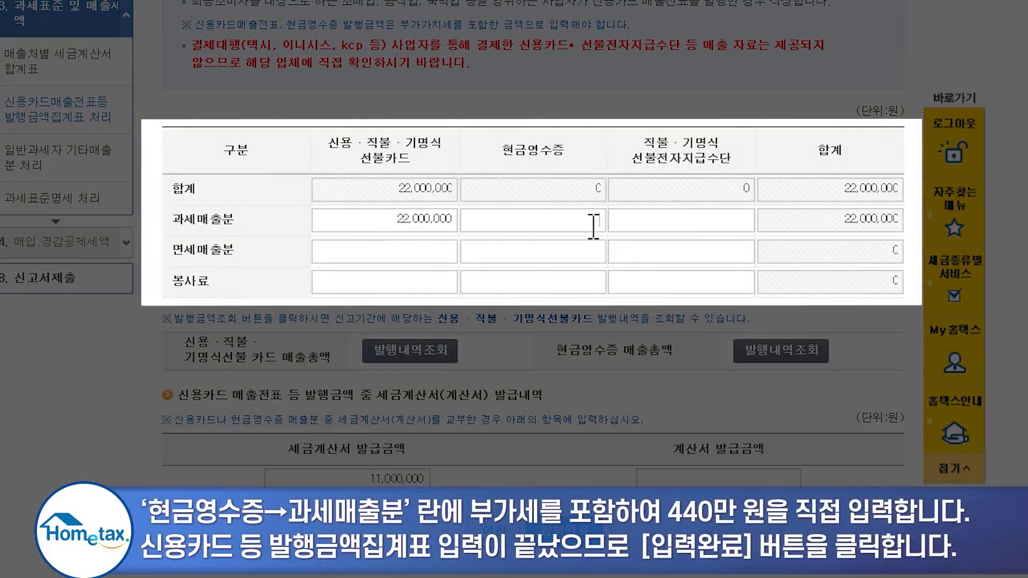
- Set the 현금영수증 과세매출분 to 4,400,000 won and submit the completed 신용카드 매출전표등 발행금액집계표
left_click(593, 220)
type("4400000")
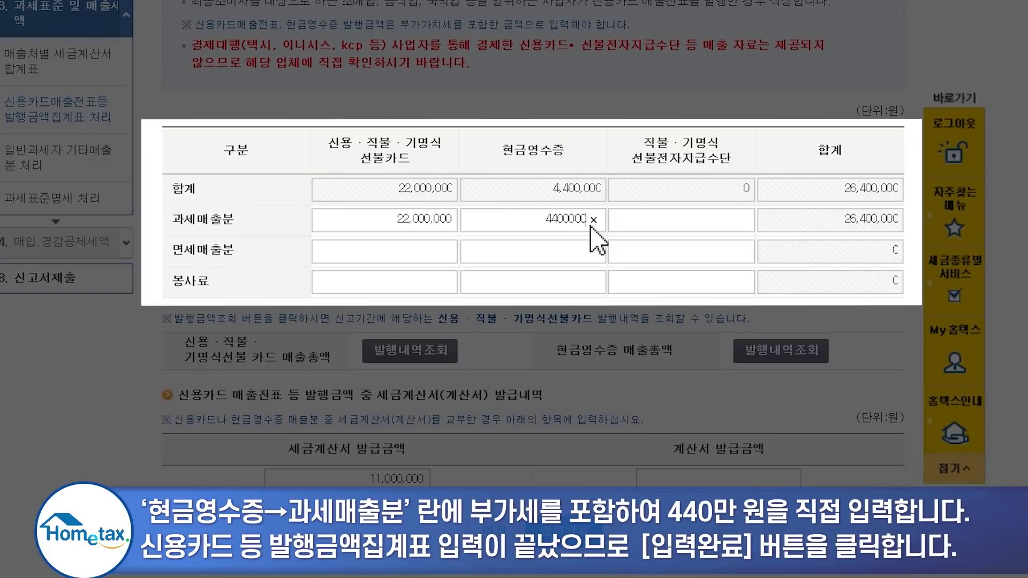
left_click(688, 396)
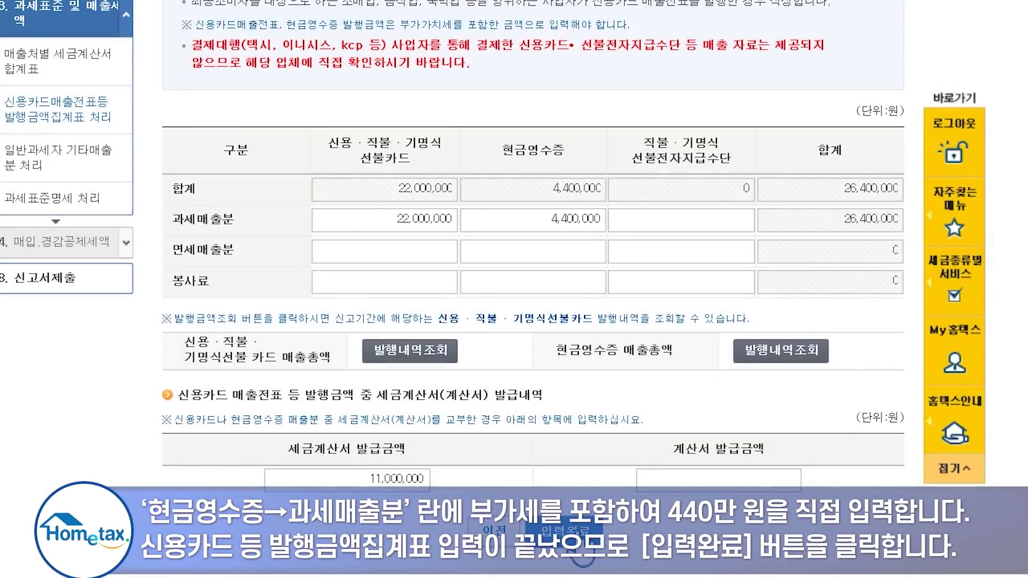
left_click(573, 530)
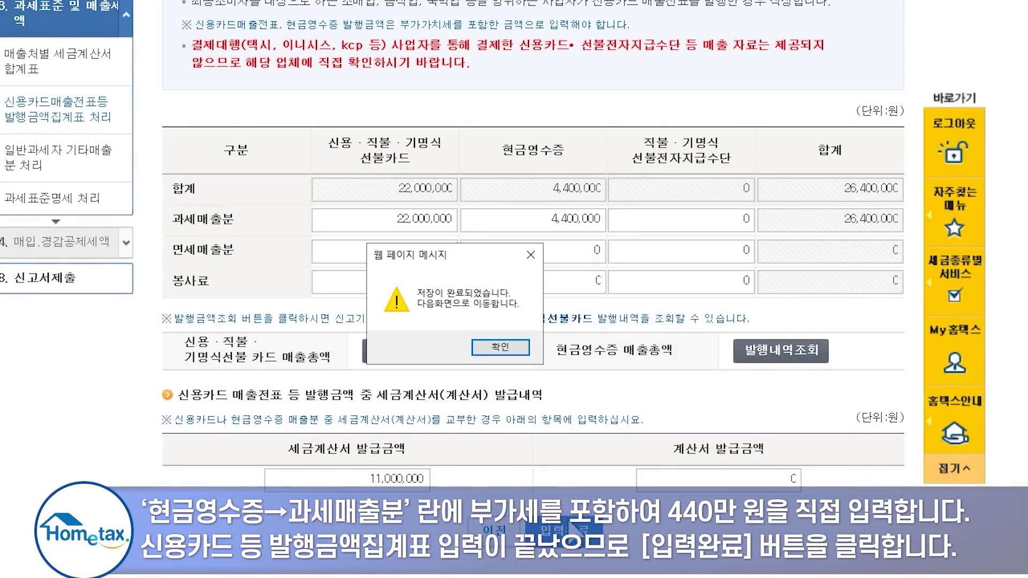
- Open the 과세 기타(정규영수증 외 매출분) form, set its amount to 1,000,000 won and submit the form
left_click(500, 347)
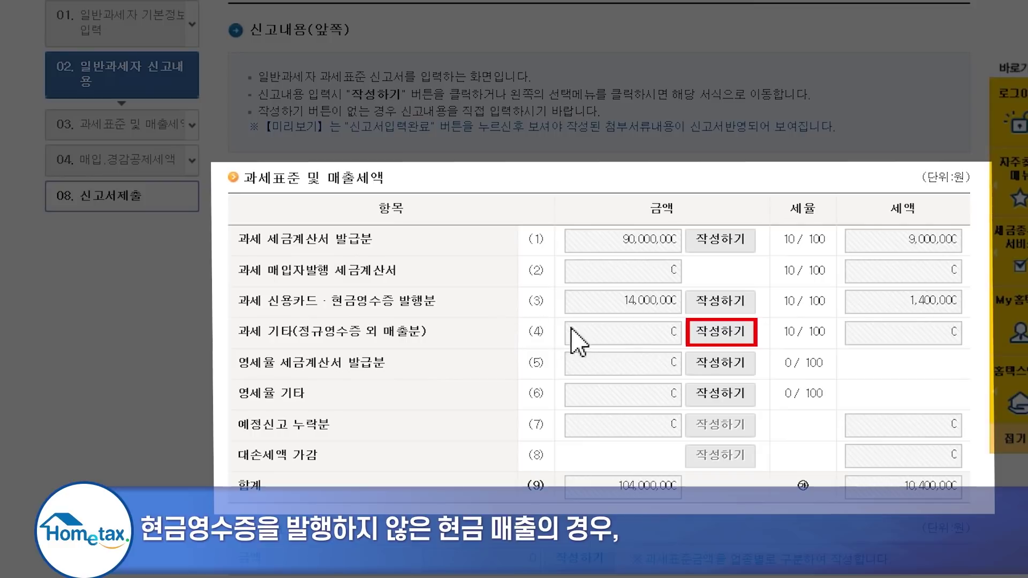
left_click(724, 331)
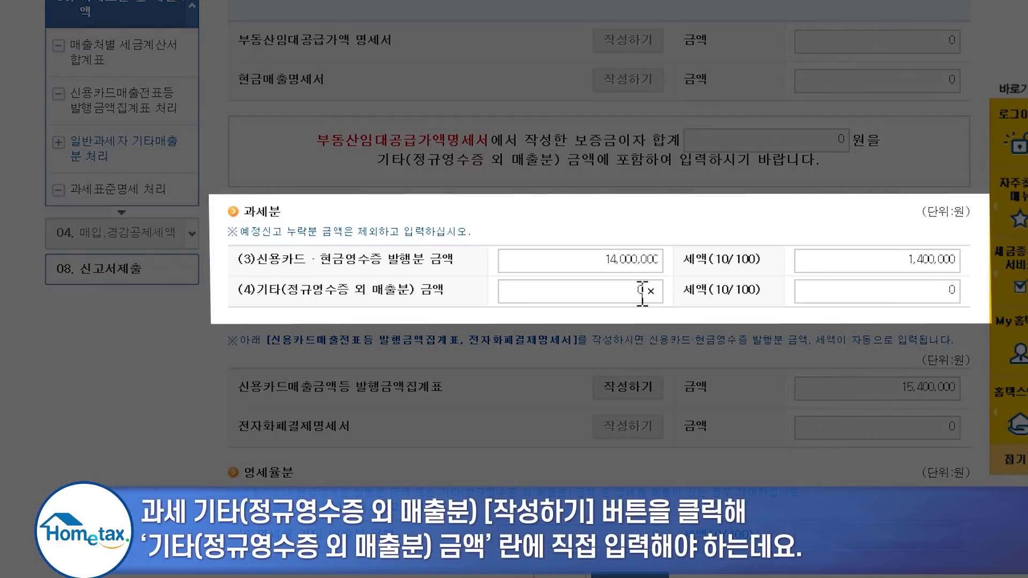
left_click(642, 292)
type("1000000")
left_click(461, 291)
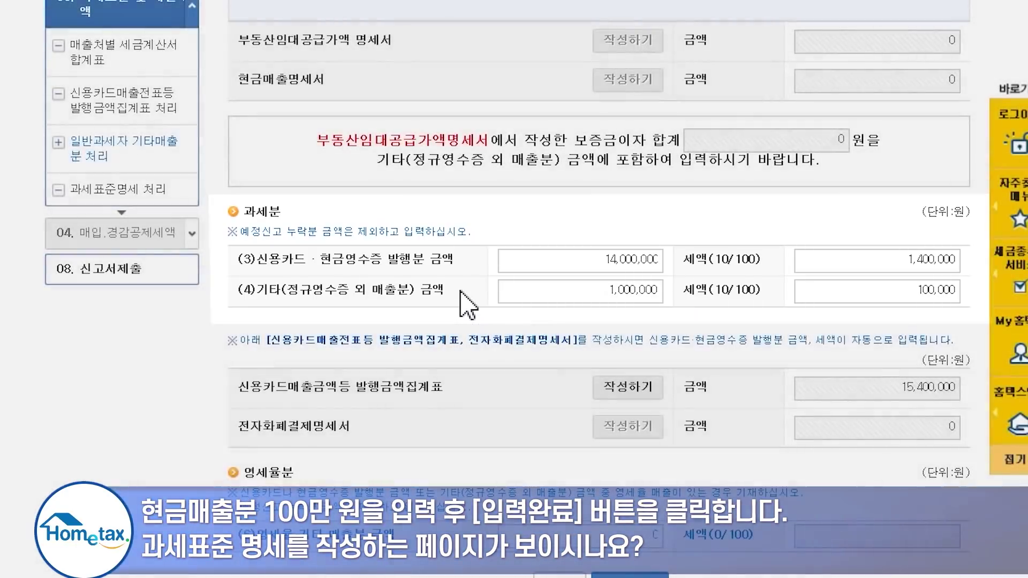
scroll(466, 305, "down", 4)
left_click(622, 372)
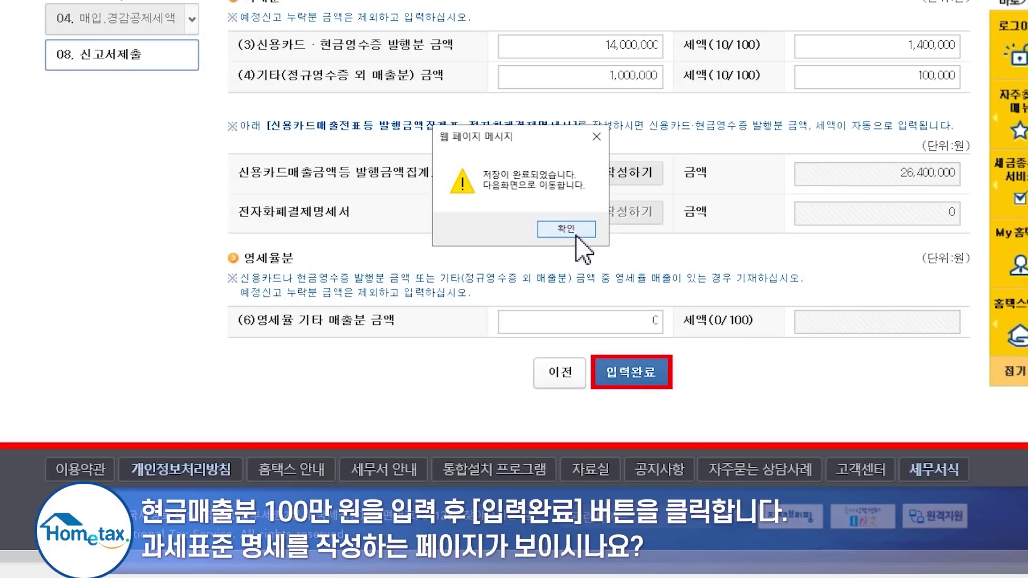
left_click(578, 237)
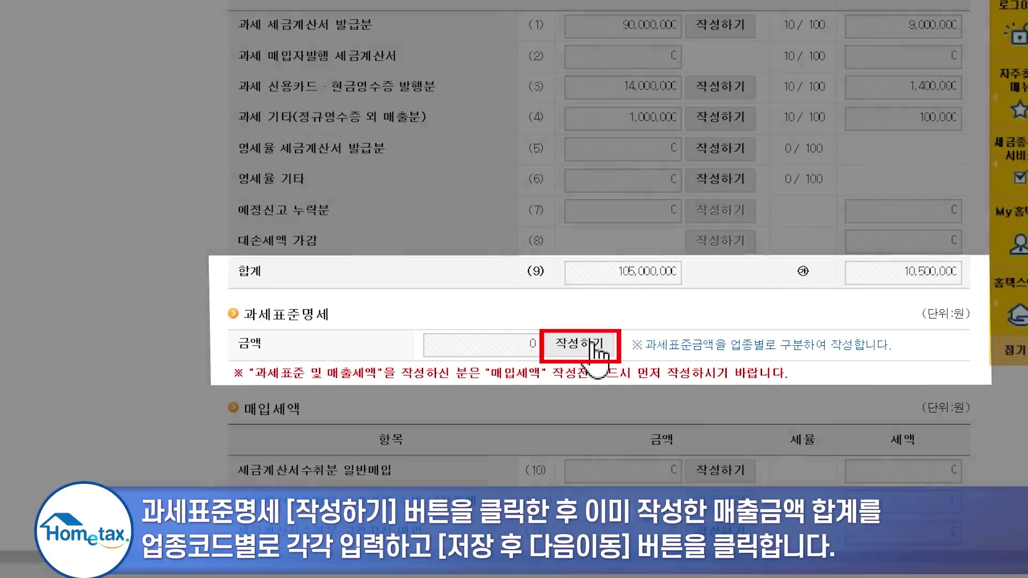
- Fill in 과세표준명세 with 90,000,000 won for business code 513221 and 15,000,000 won for 523321, and save it
left_click(596, 352)
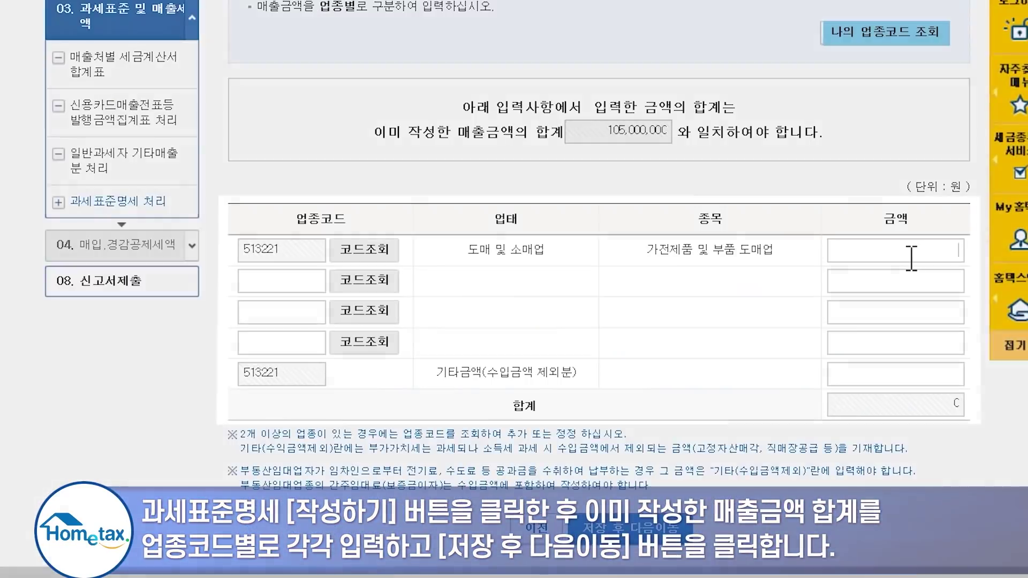
left_click(911, 250)
type("90000000")
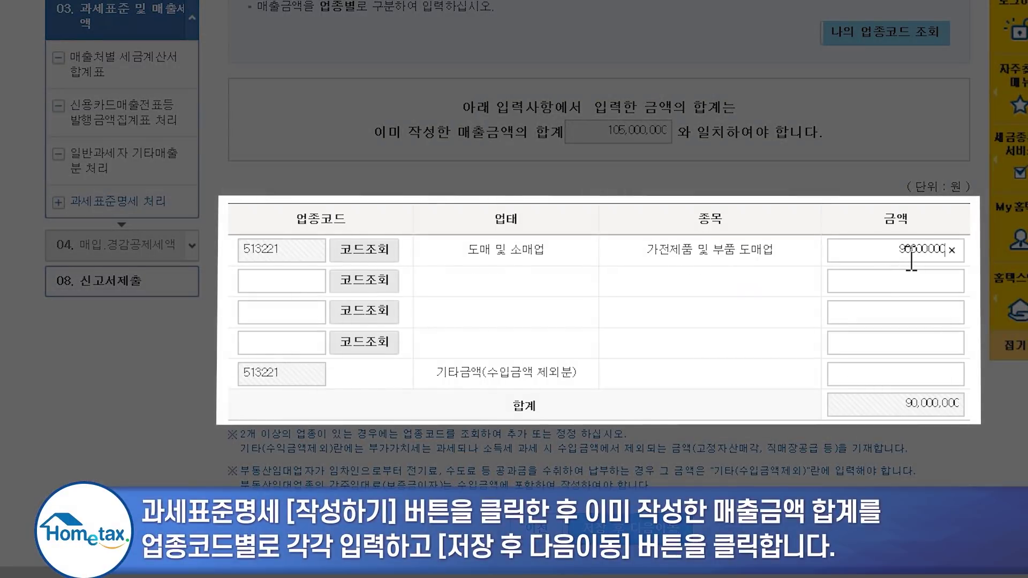
left_click(887, 281)
type("15000000")
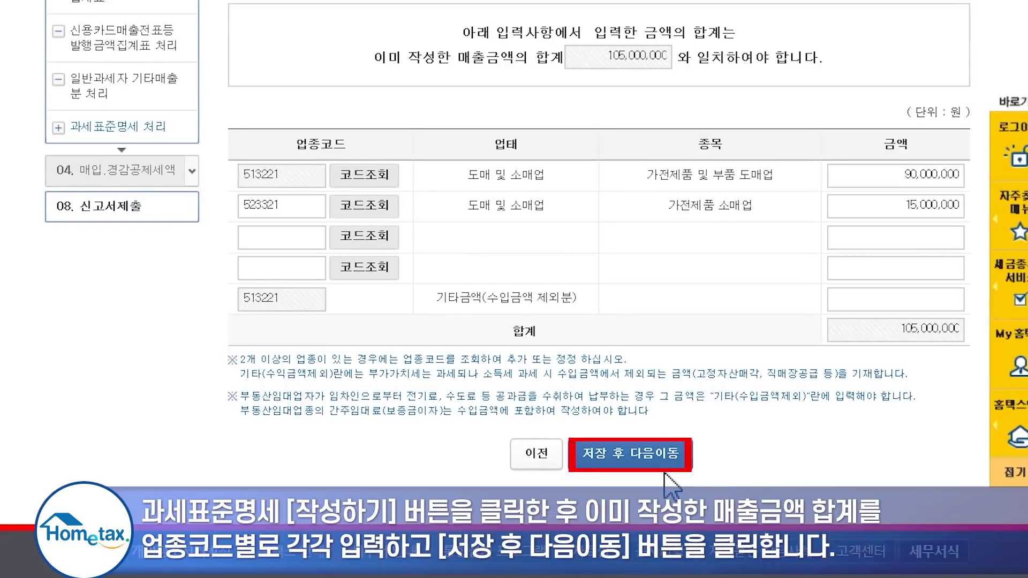
left_click(647, 460)
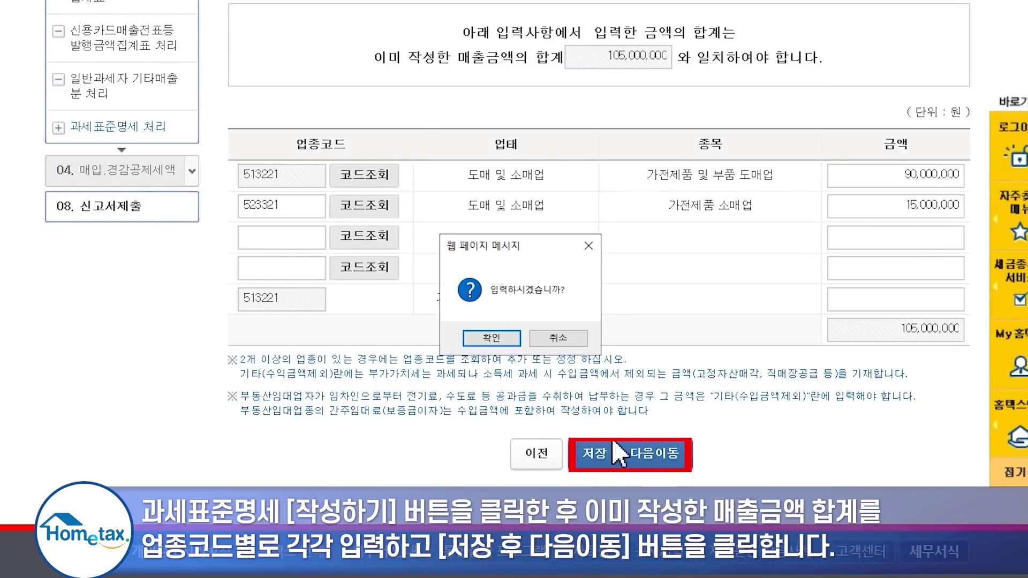
left_click(489, 408)
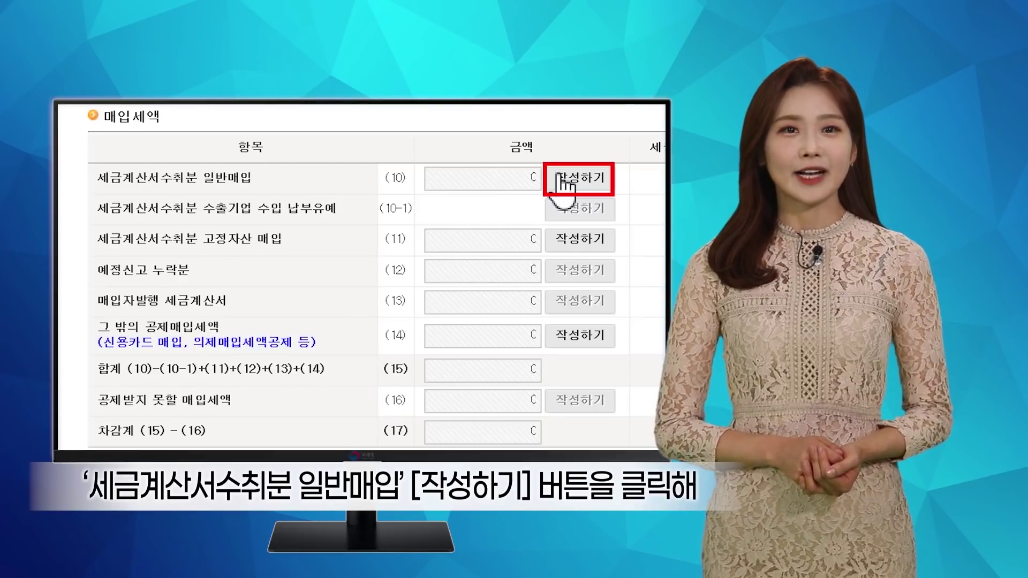
- Open the 세금계산서수취분 일반매입 form and load the received electronic tax invoices
left_click(558, 176)
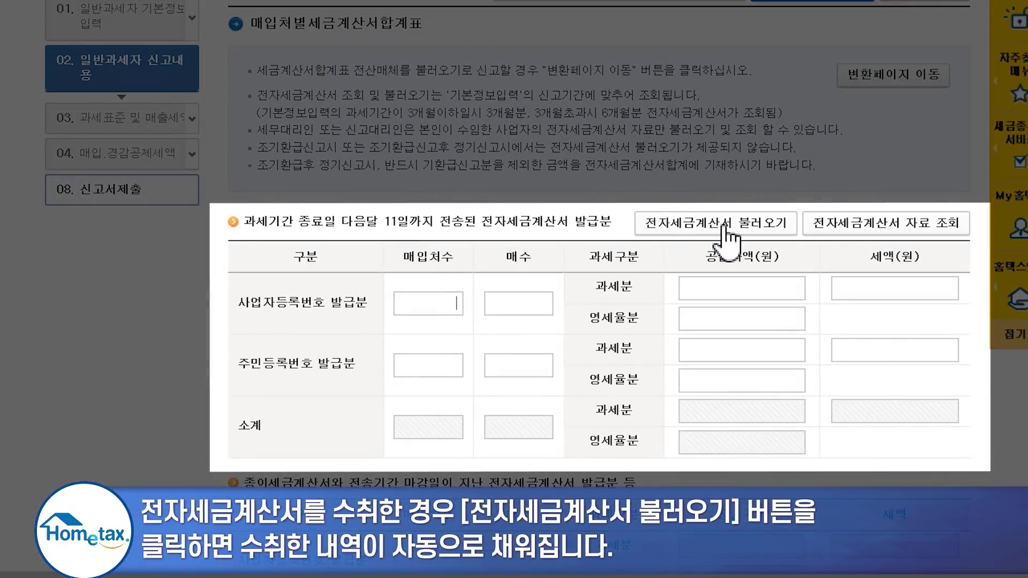
left_click(724, 229)
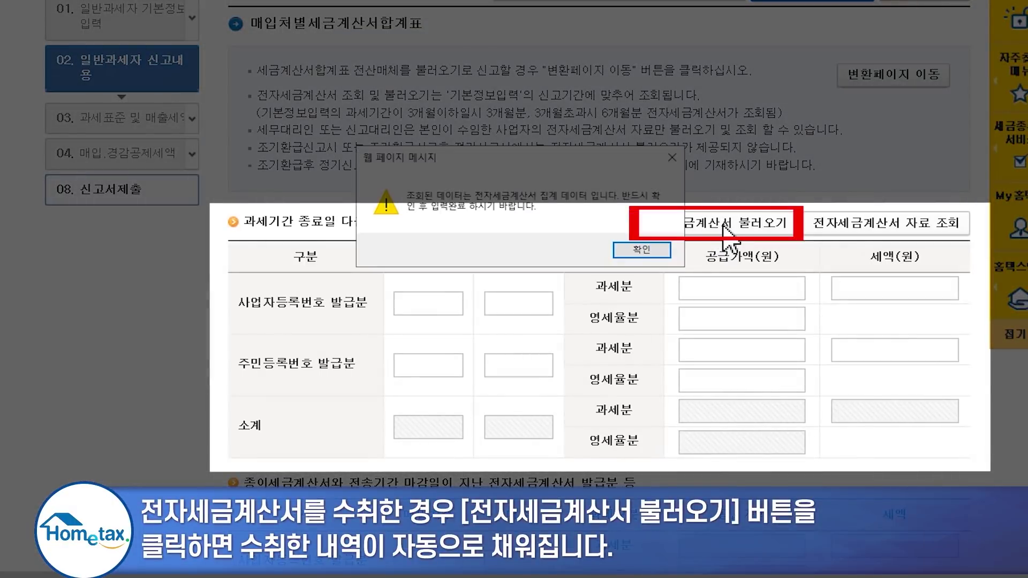
left_click(668, 249)
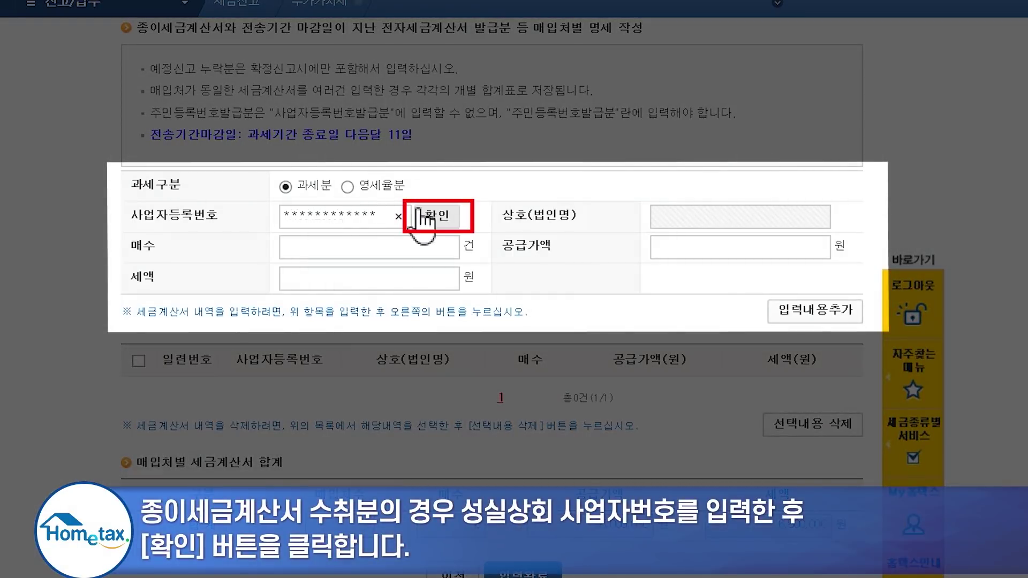
- Verify the supplier's business number, add 성실상회's 4 paper tax invoices with a 공급가액 of 10,000,000 won, and submit the 매입처별세금계산서합계표
left_click(438, 217)
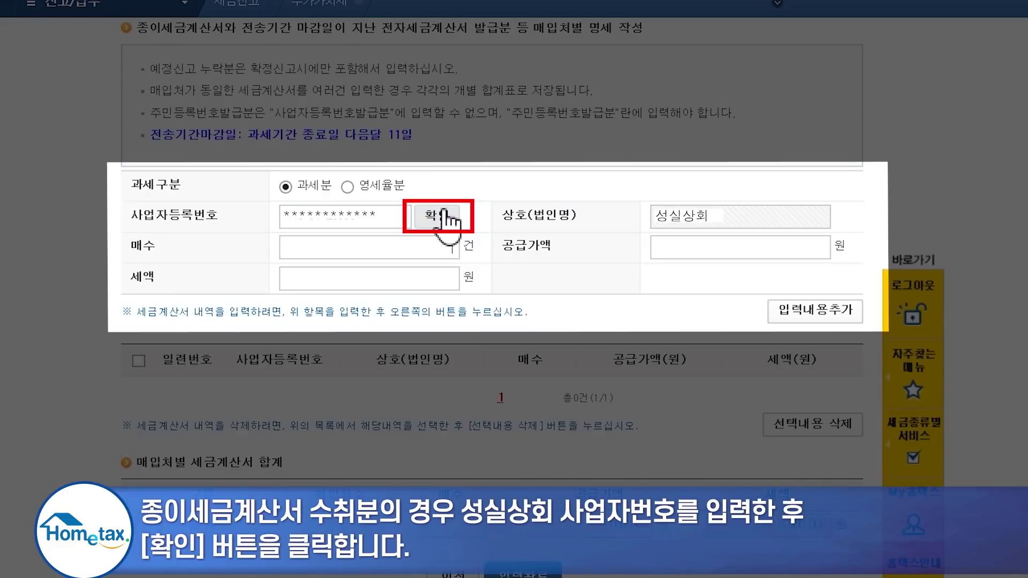
left_click(451, 244)
type("4")
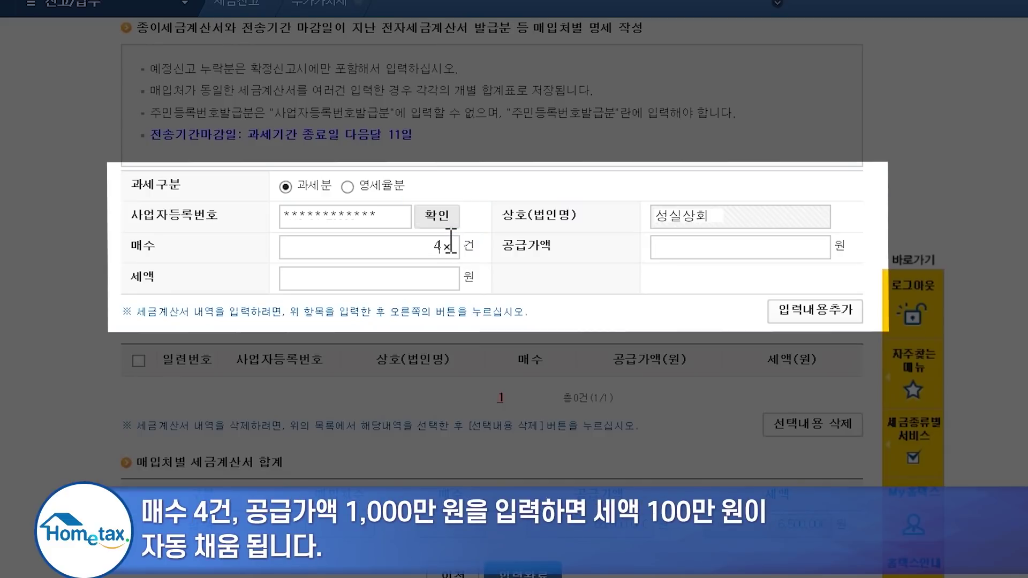
left_click(676, 245)
type("10000000")
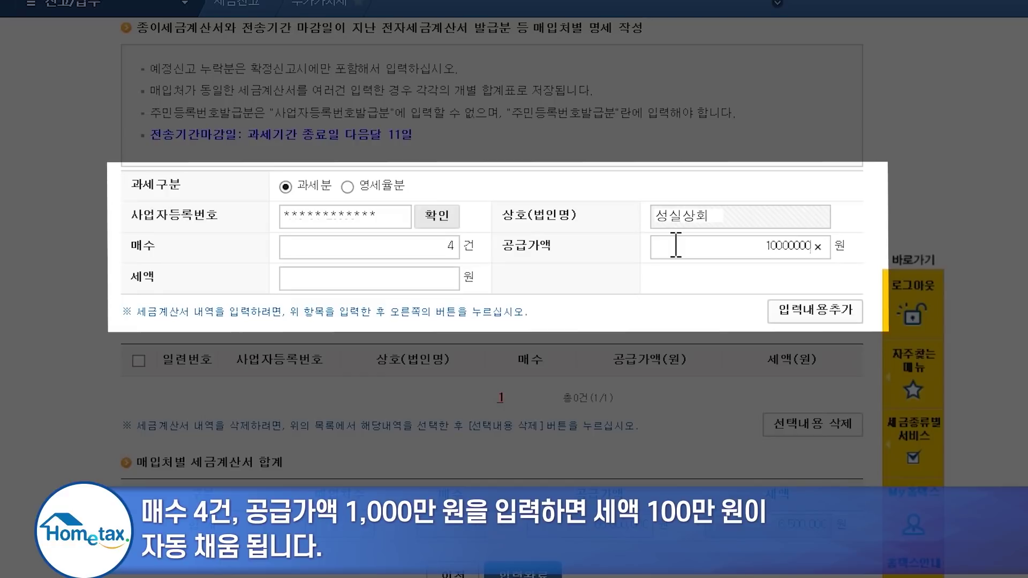
key("Tab")
left_click(526, 314)
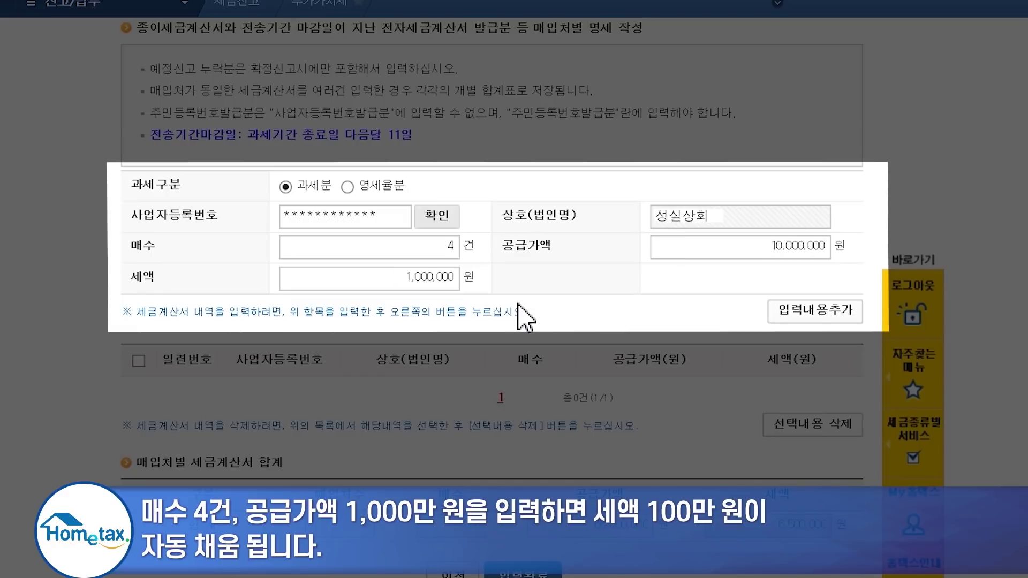
left_click(797, 316)
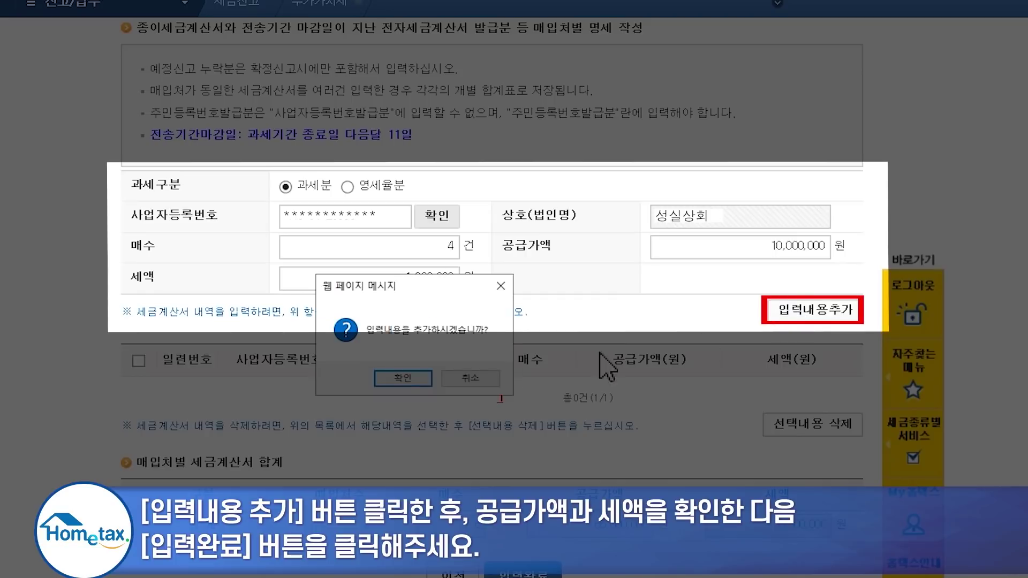
left_click(425, 377)
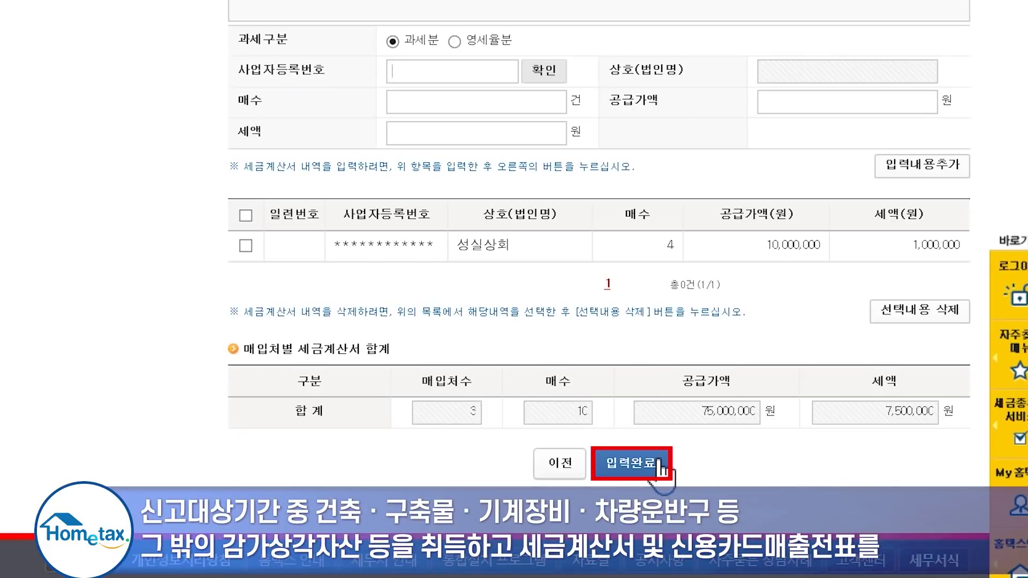
left_click(632, 463)
- Open the 세금계산서수취분 고정자산 매입 form and set 차량운반구 to 1 item with a 공급가액 of 15,000,000 won
scroll(670, 418, "down", 2)
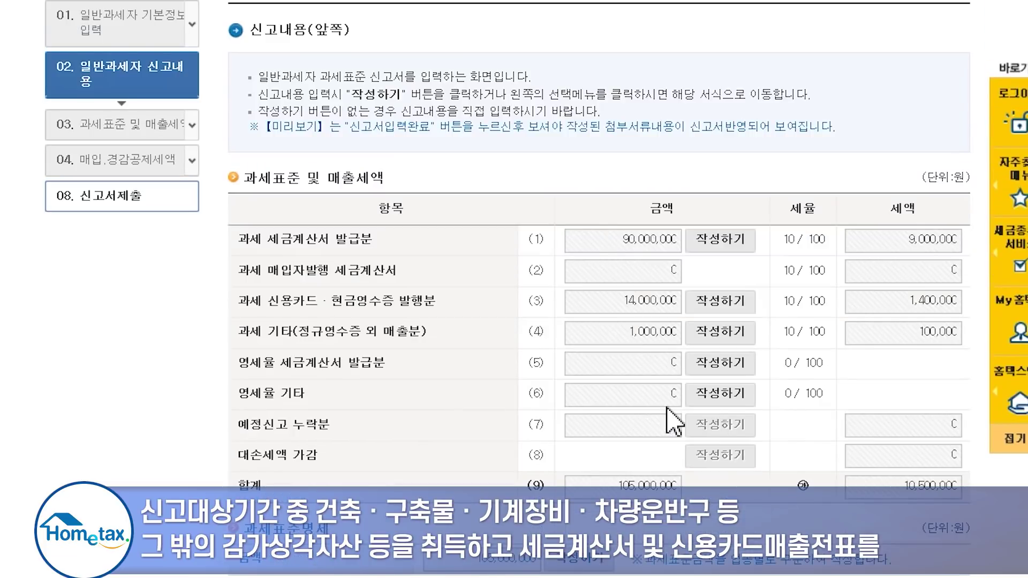
scroll(674, 420, "down", 2)
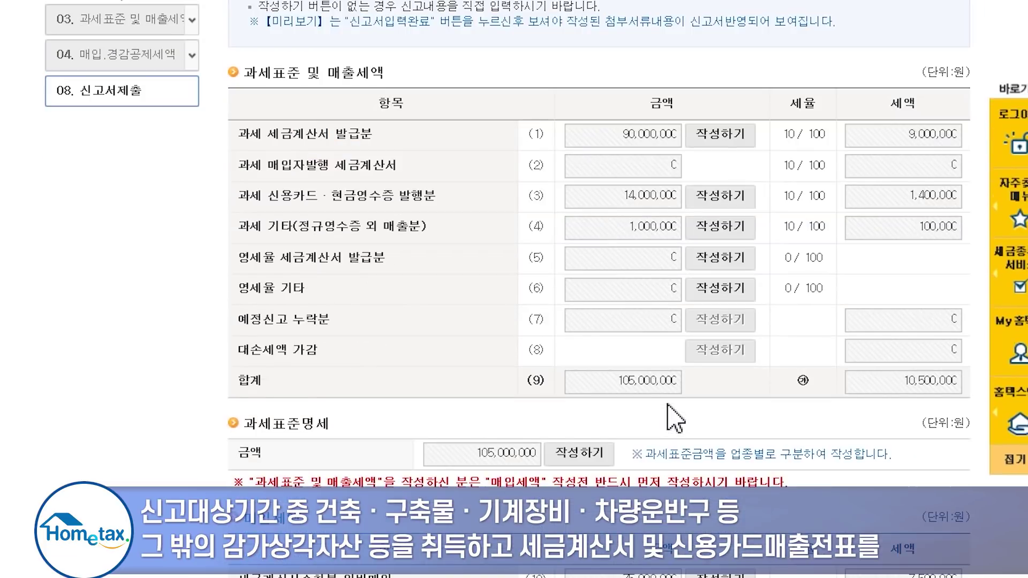
scroll(675, 418, "down", 2)
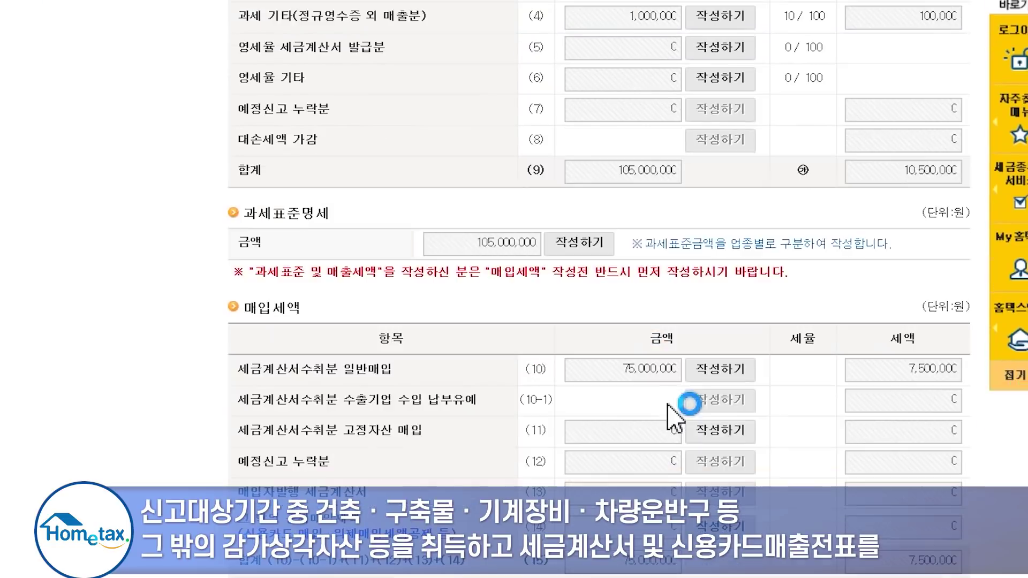
scroll(675, 417, "down", 2)
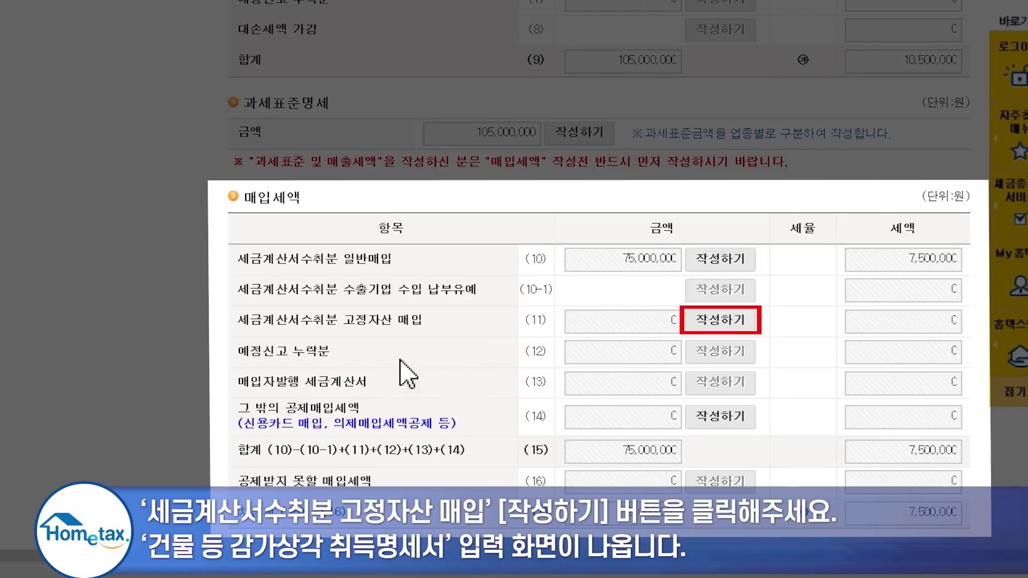
left_click(747, 322)
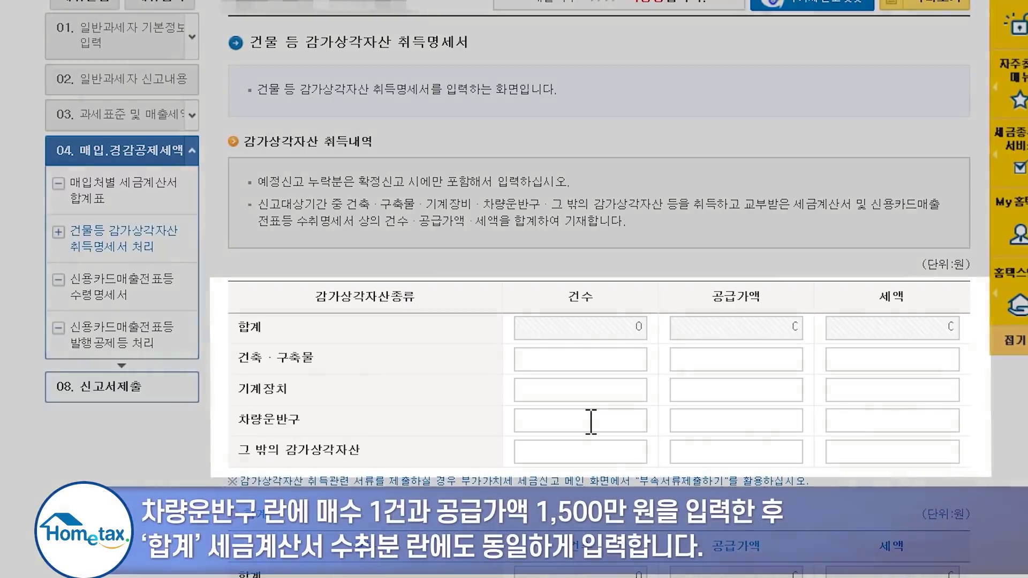
left_click(590, 420)
type("1")
left_click(751, 425)
type("15000000")
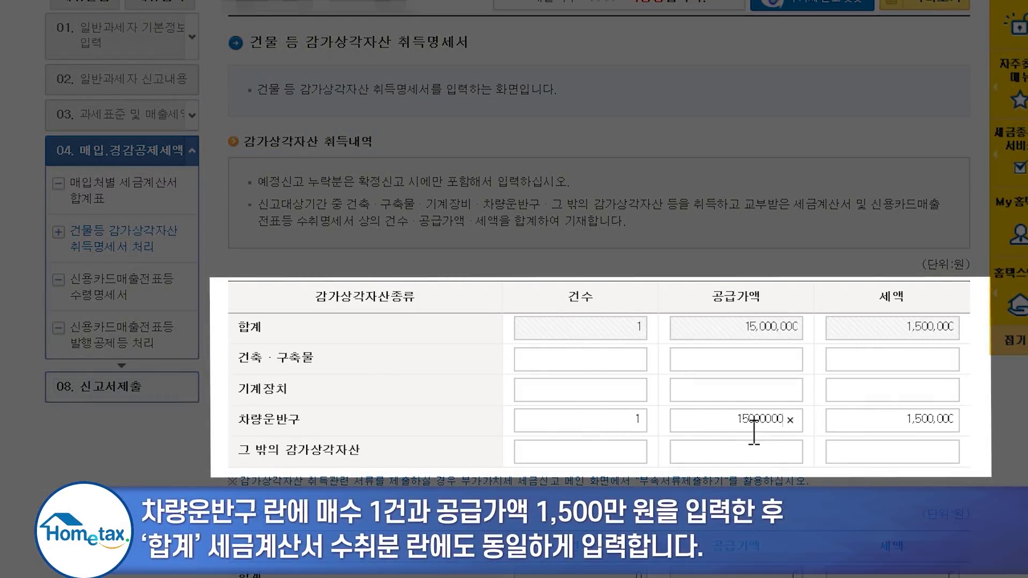
left_click(726, 449)
- Set 세금계산서 수취분 under 합계 to 1 item and 15,000,000 won, and submit the 건물 등 감가상각자산 취득명세서
scroll(232, 305, "down", 3)
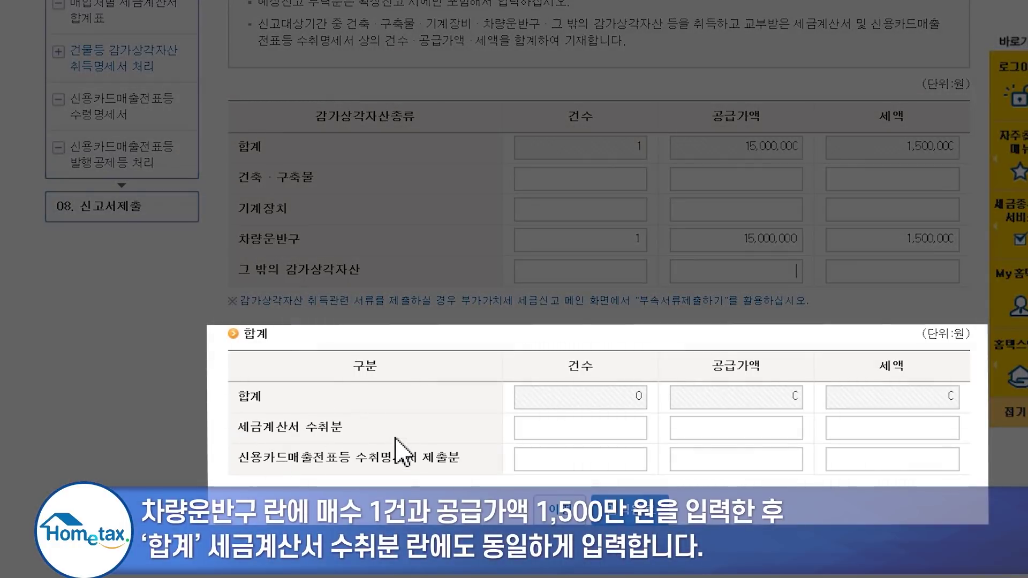
left_click(605, 427)
type("1")
left_click(704, 433)
type("15,000,00")
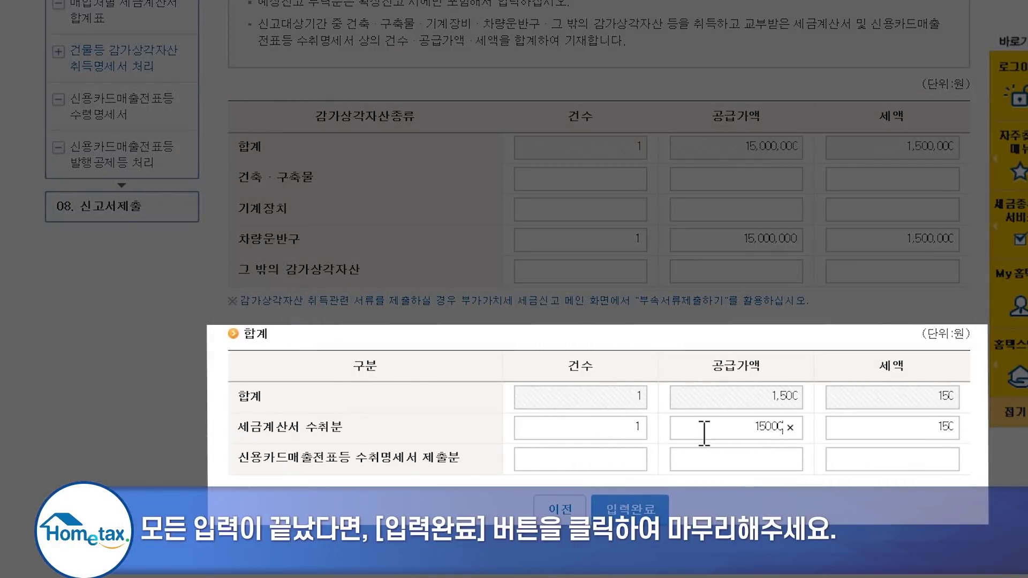
type("0")
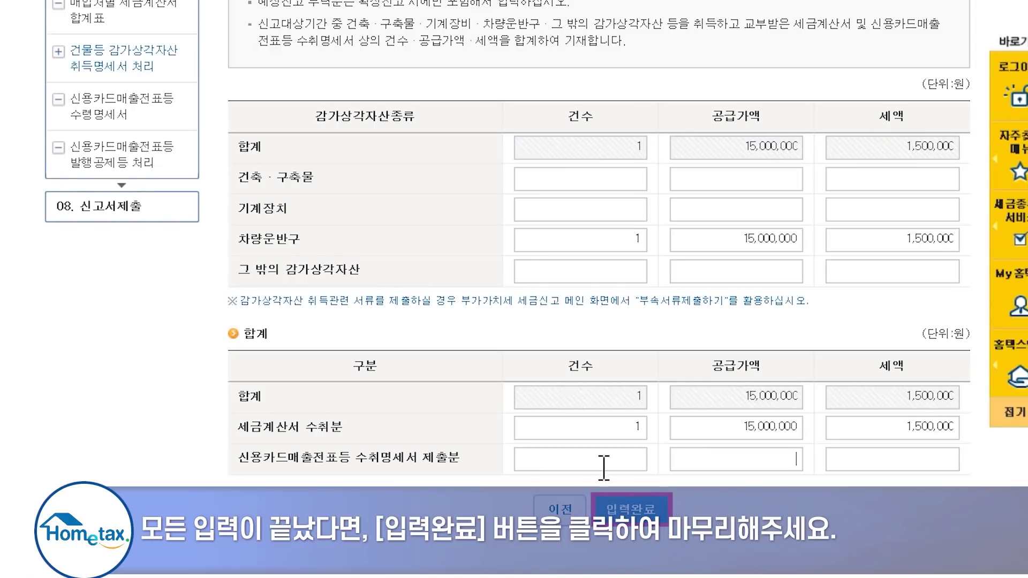
left_click(637, 509)
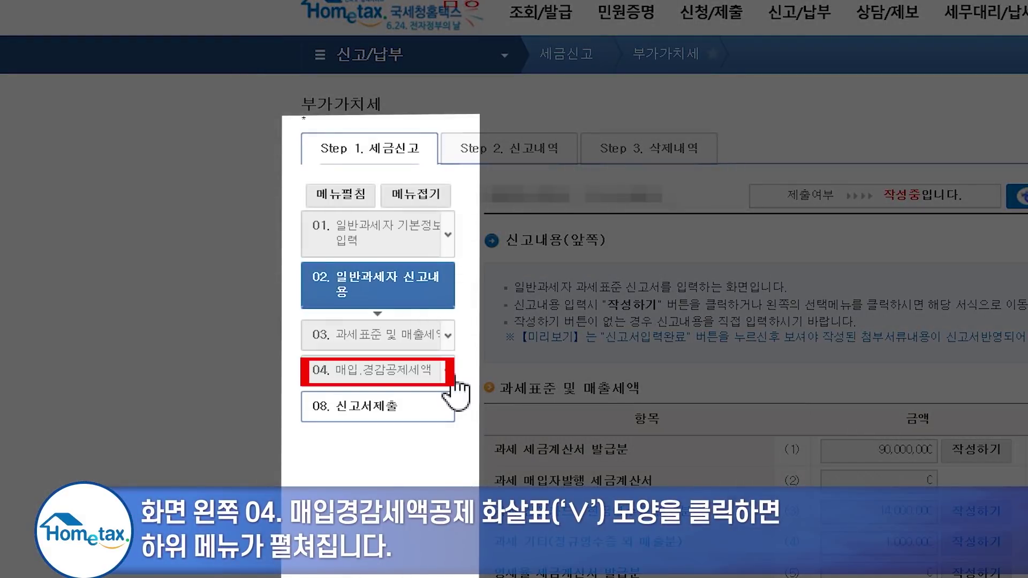
- Go to the 신용카드매출전표등 수령명세서 form under 매입.경감공제세액, saving the current return page
left_click(455, 377)
scroll(453, 375, "down", 2)
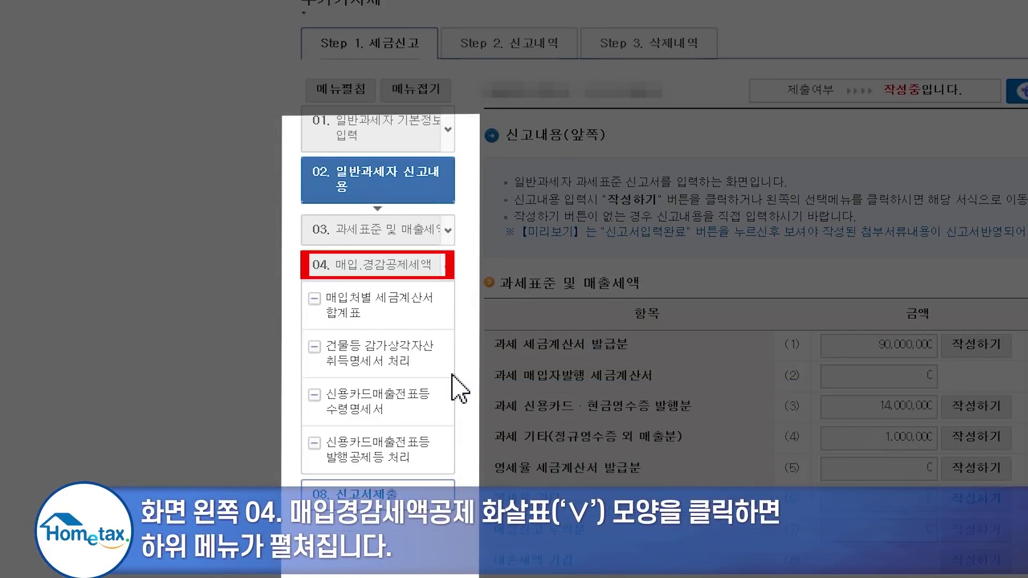
left_click(401, 398)
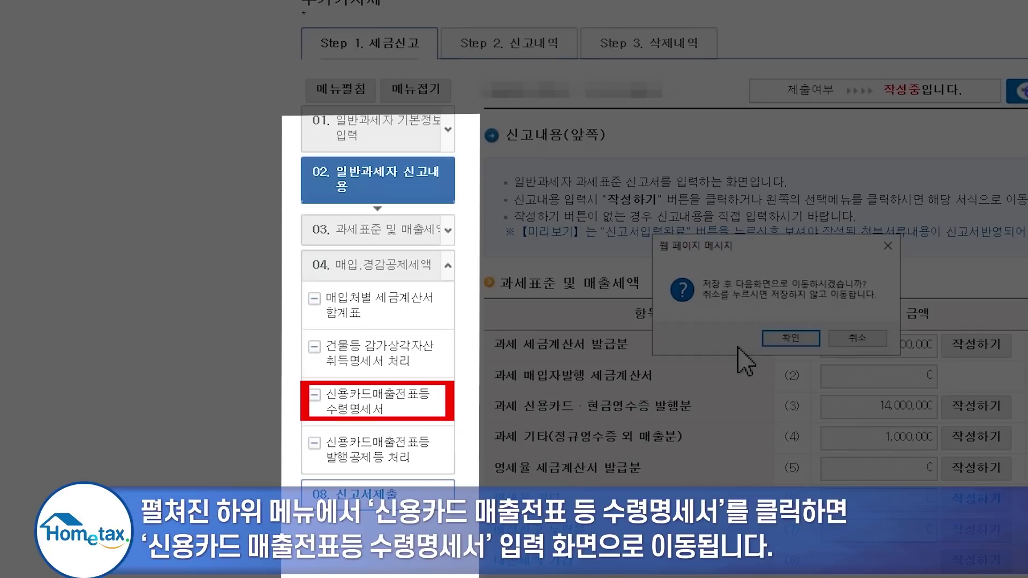
left_click(769, 339)
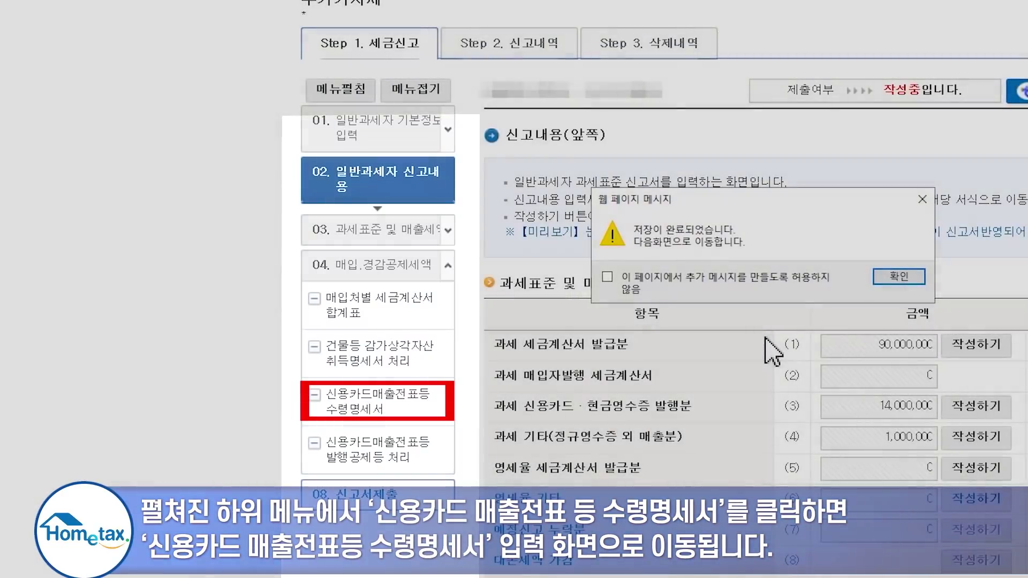
left_click(838, 341)
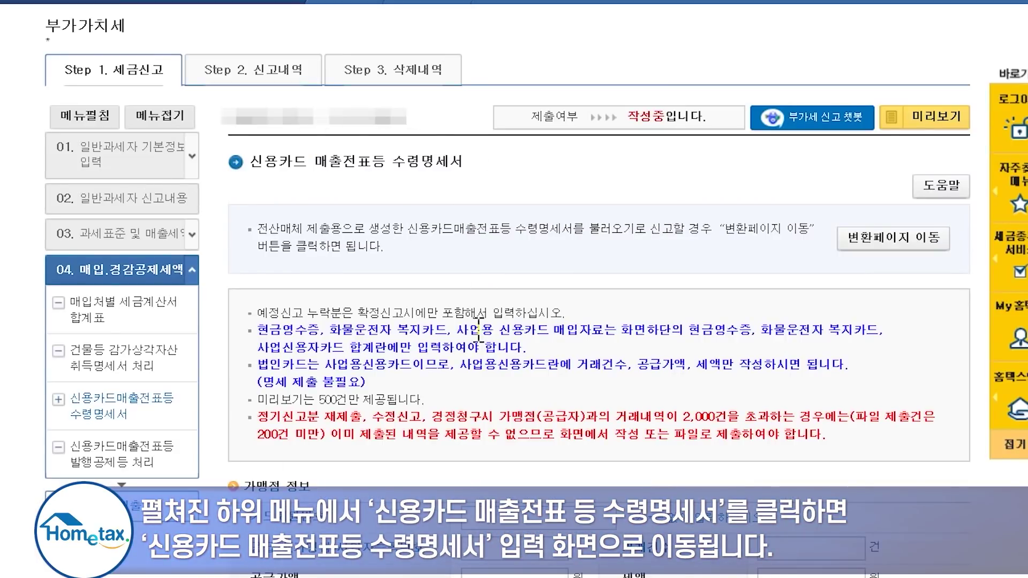
- Look up the cumulative 사업용신용카드 purchases for 2021 from the 합계 section, and close the lookup window
scroll(478, 223, "down", 4)
scroll(478, 222, "down", 6)
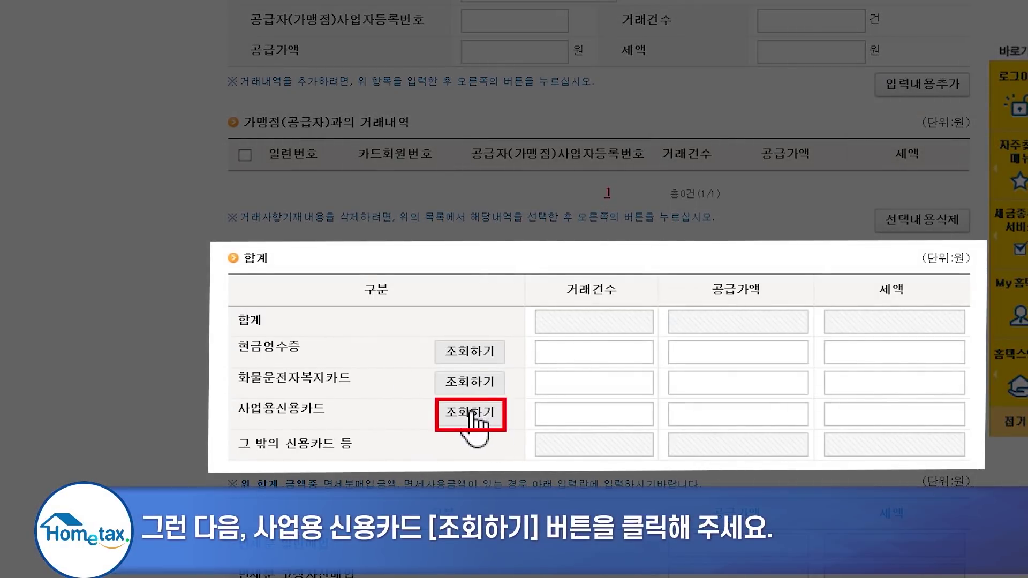
left_click(471, 411)
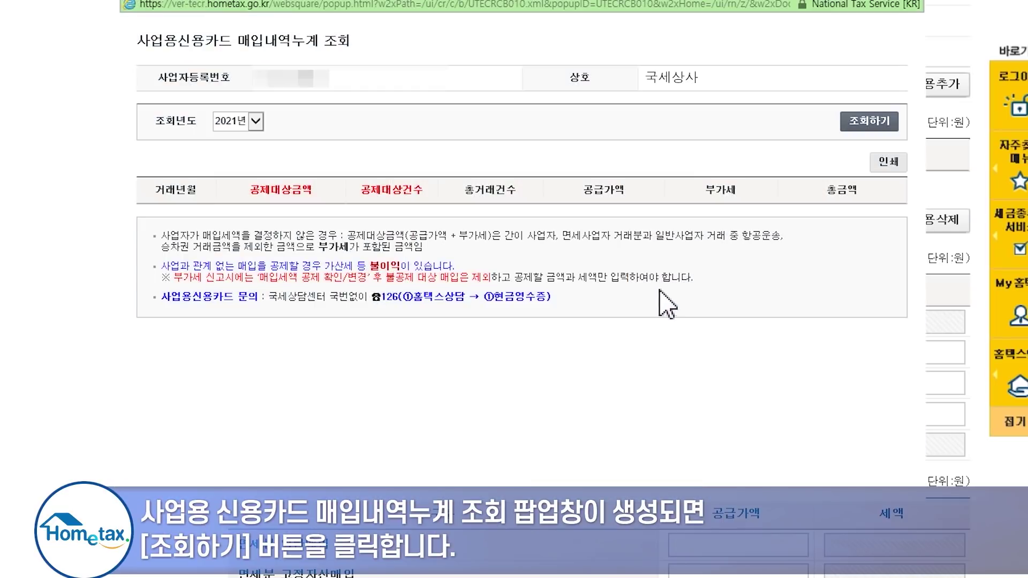
left_click(872, 129)
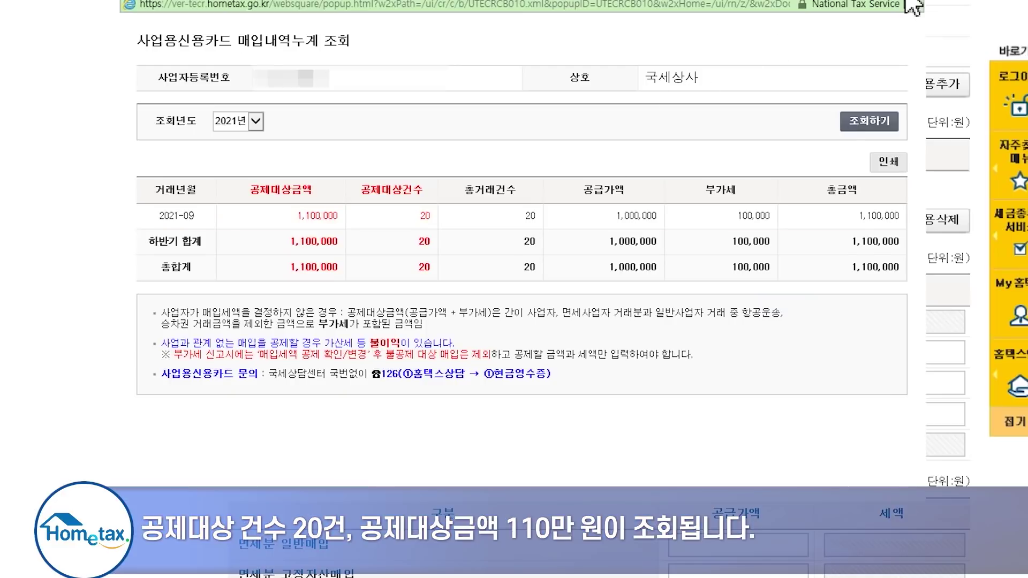
left_click(878, 6)
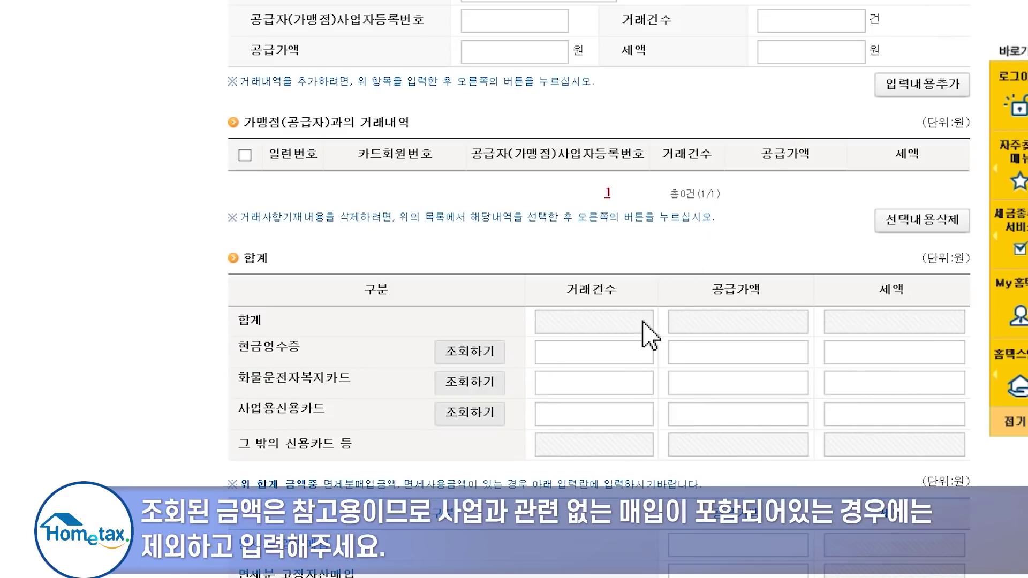
- Set 사업용신용카드 under 합계 to 20 transactions with a 공급가액 of 1,000,000 won
left_click(616, 418)
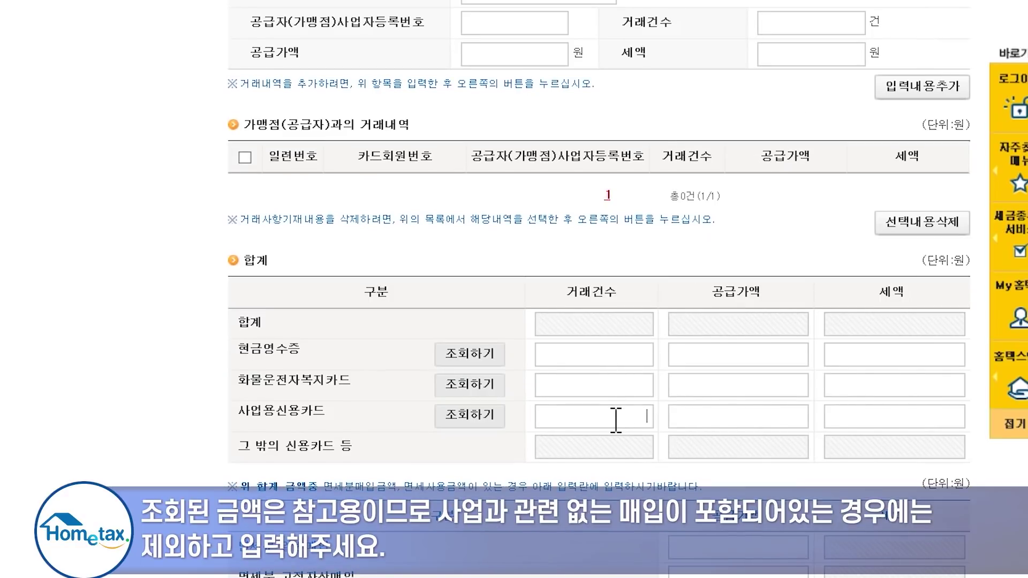
type("20")
key("Tab")
type("1")
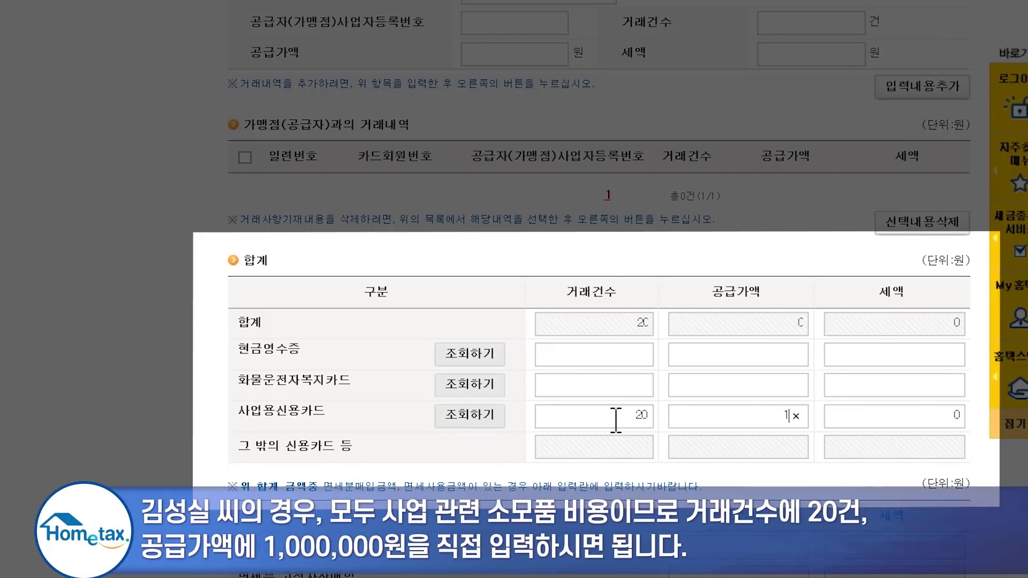
type("000000")
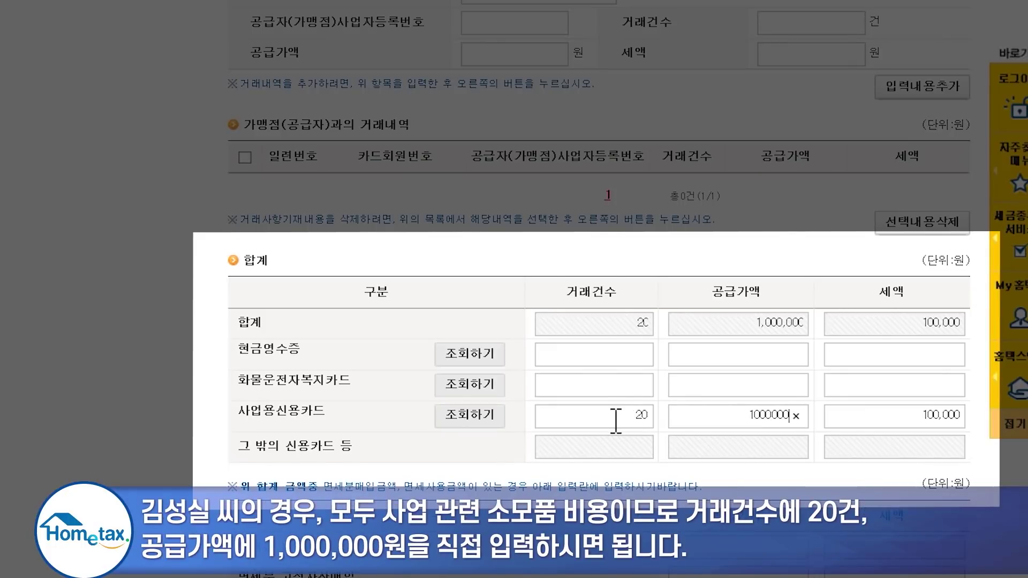
left_click(697, 450)
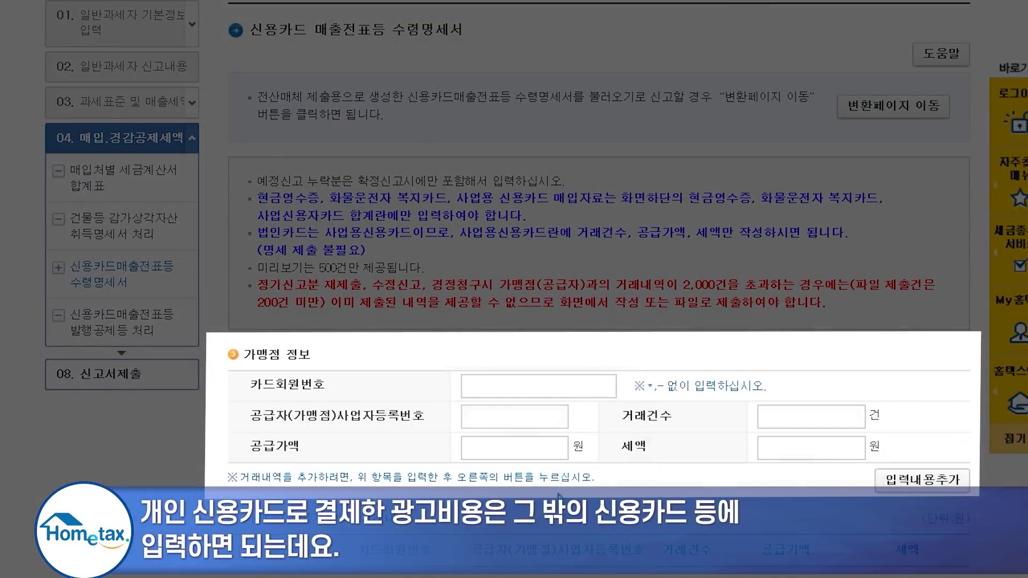
- Enter the personal card's 카드회원번호 and the supplier's business registration number under 가맹점 정보
left_click(516, 393)
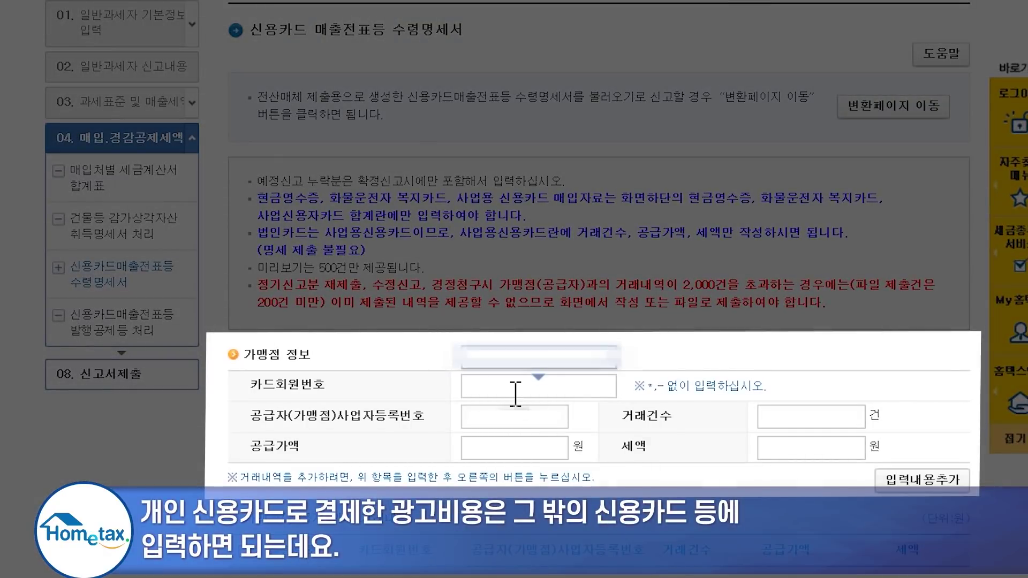
type("0000000000000000")
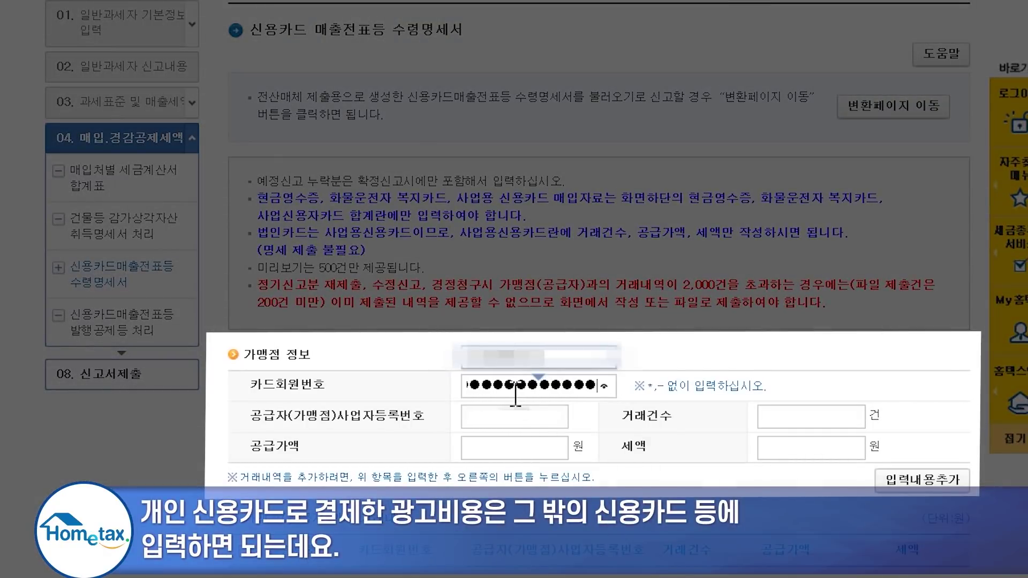
left_click(503, 417)
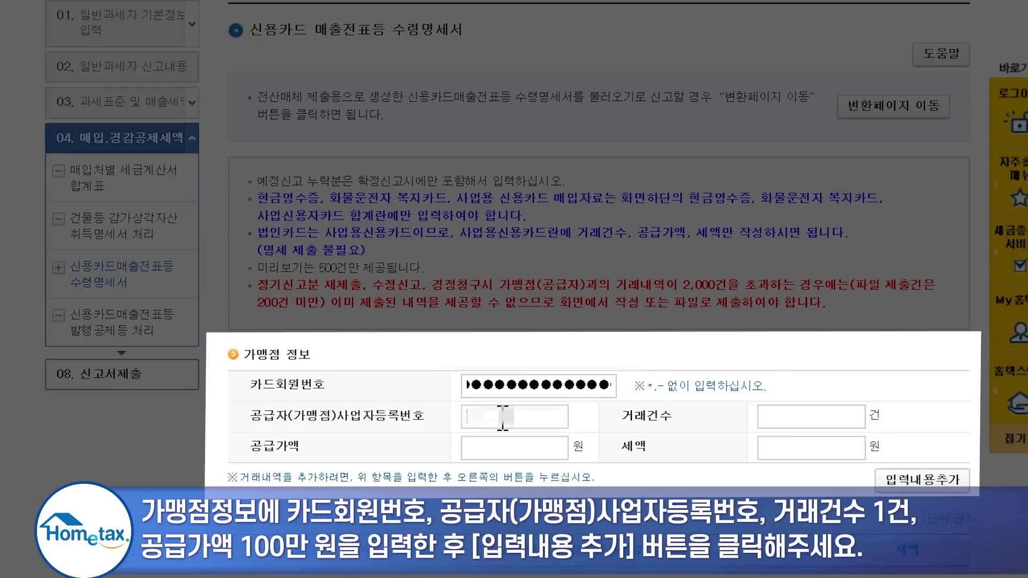
type("00000000000000")
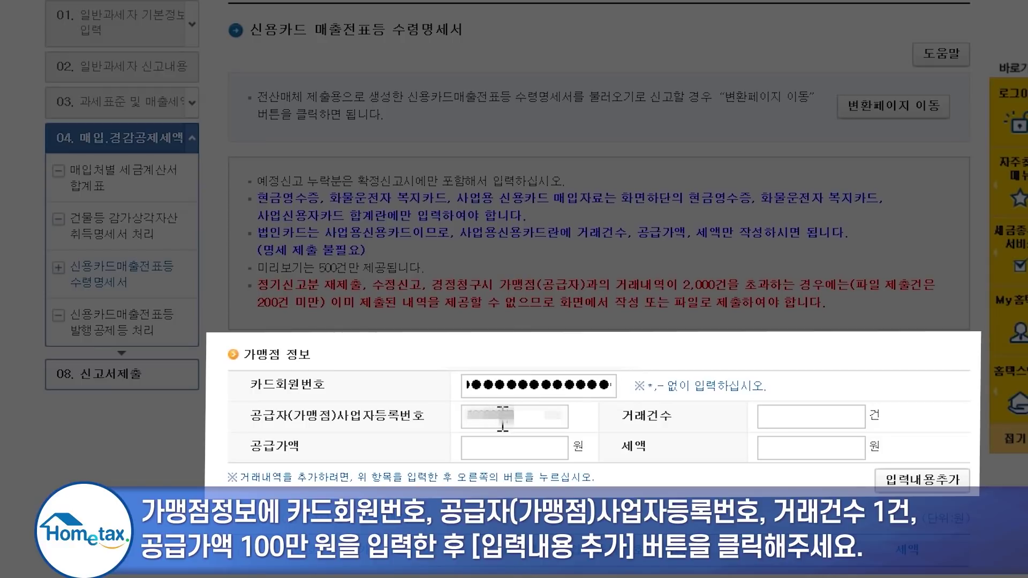
- Add the merchant transaction with a 거래건수 of 1 and a 공급가액 of 1,000,000 won, and submit the 신용카드매출전표등 수령명세서
left_click(786, 416)
type("1")
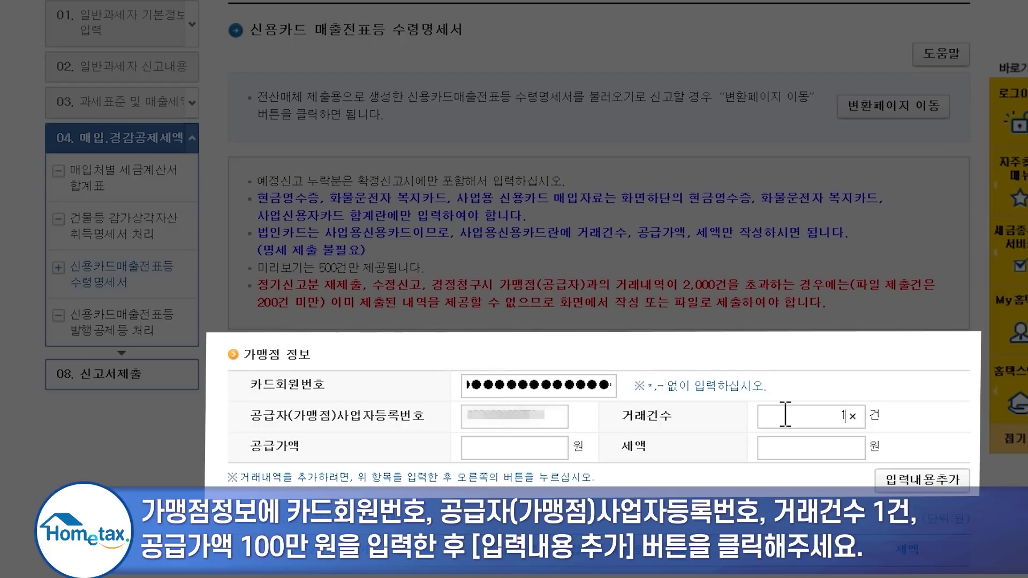
key("Tab")
type("1,000,000")
key("Tab")
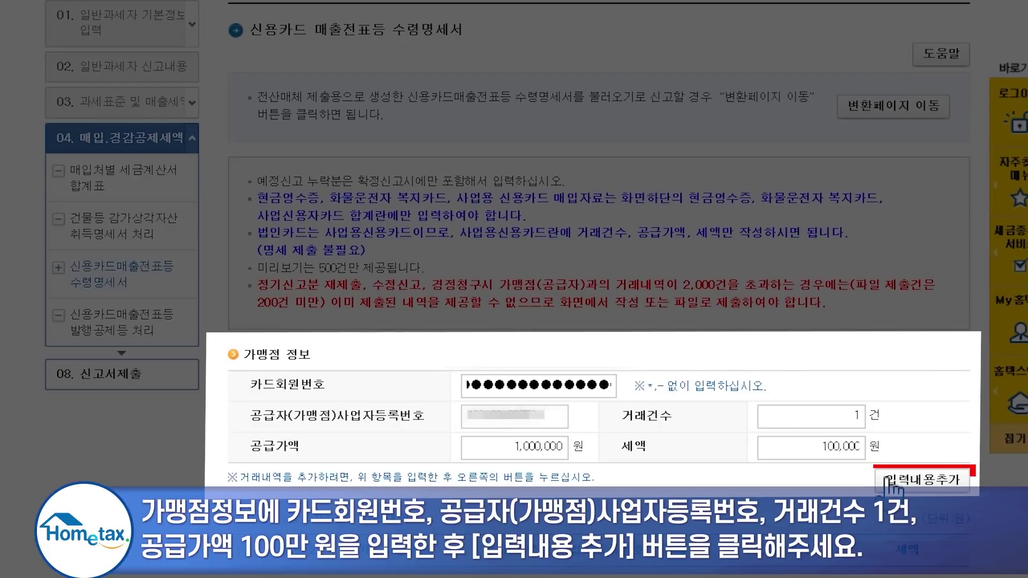
left_click(892, 482)
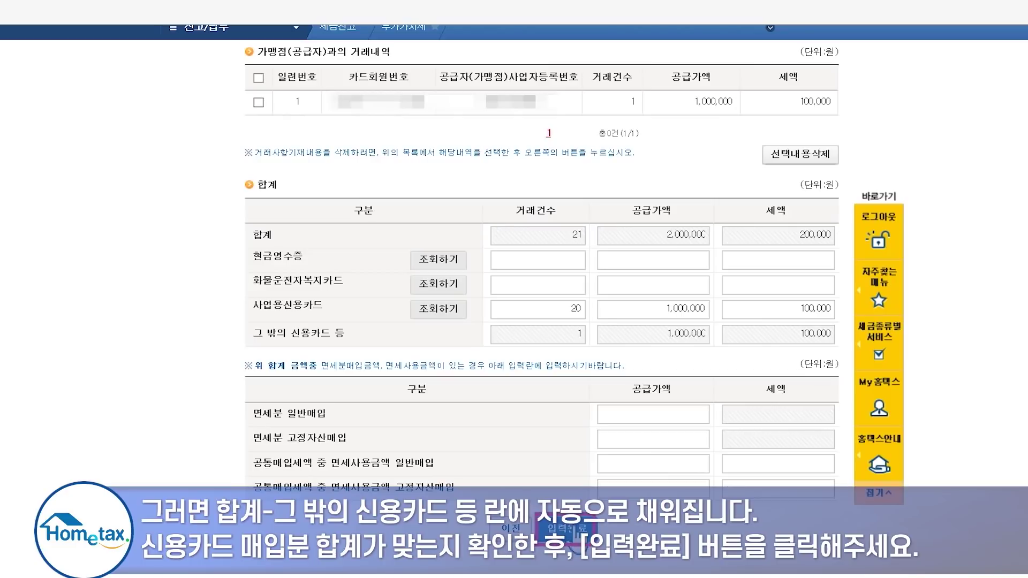
left_click(569, 530)
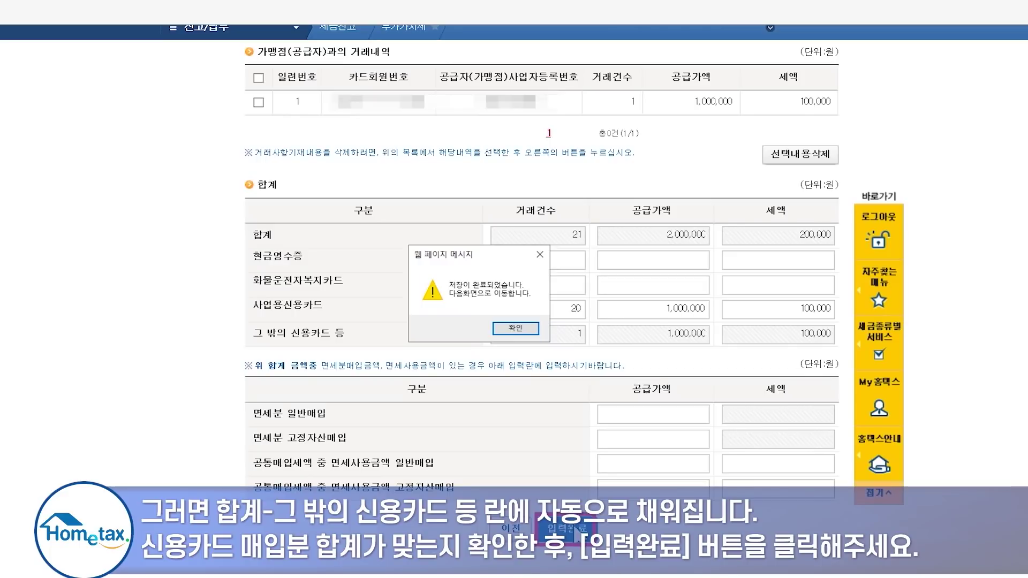
left_click(516, 329)
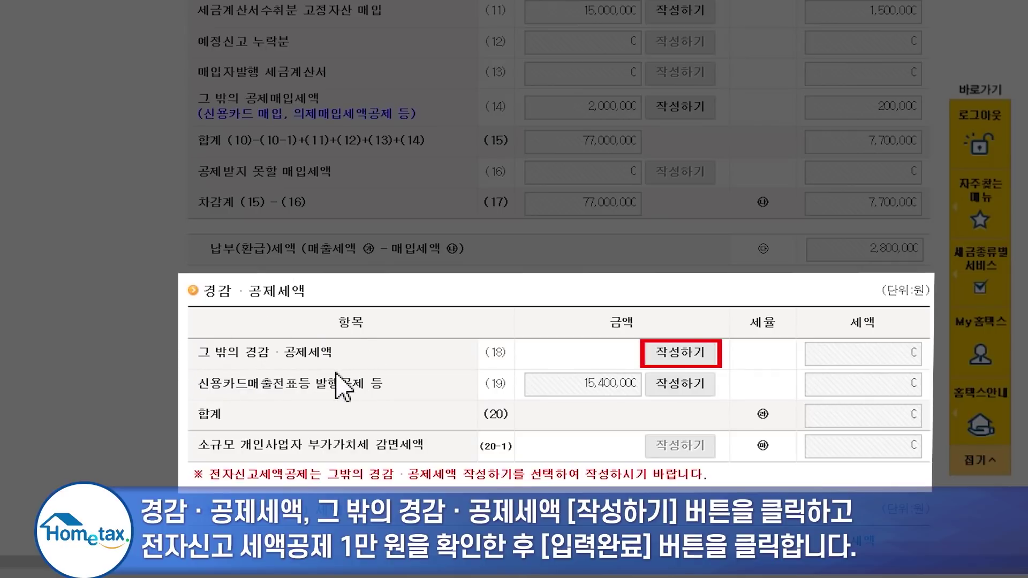
- Open the 그 밖의 경감·공제세액 form, check the 전자신고 세액공제 amount, and submit the form
left_click(666, 353)
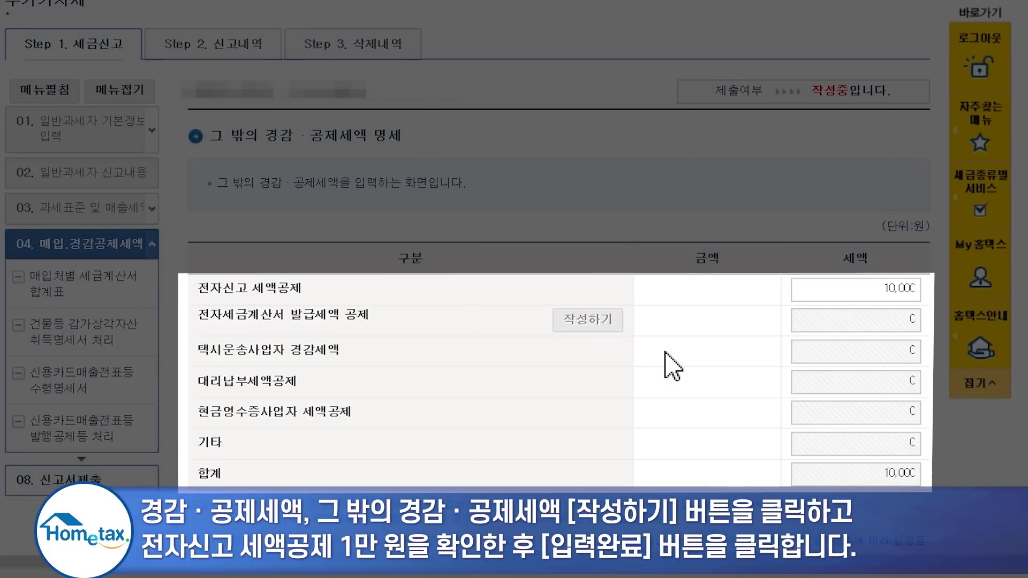
scroll(674, 367, "down", 2)
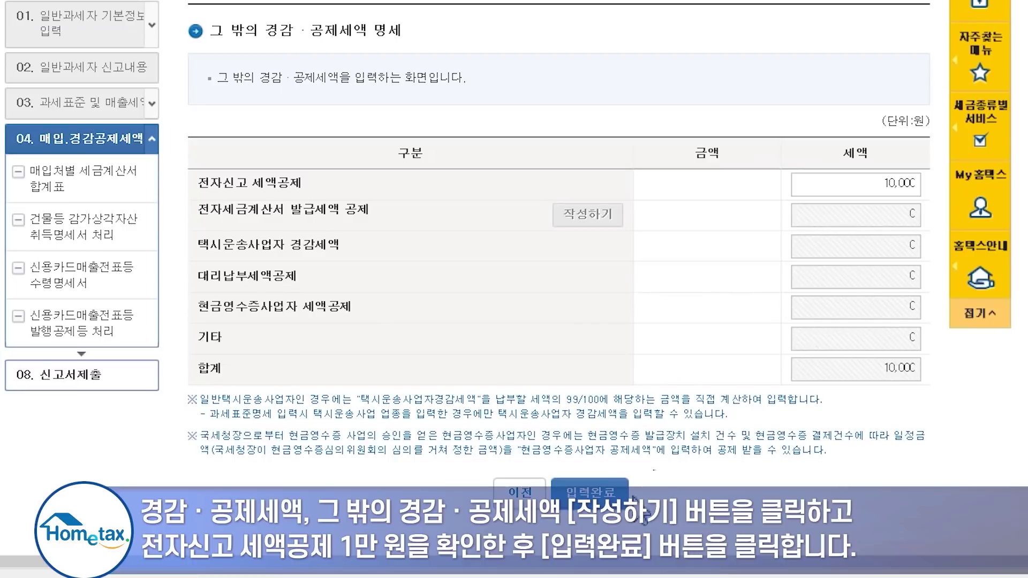
left_click(615, 503)
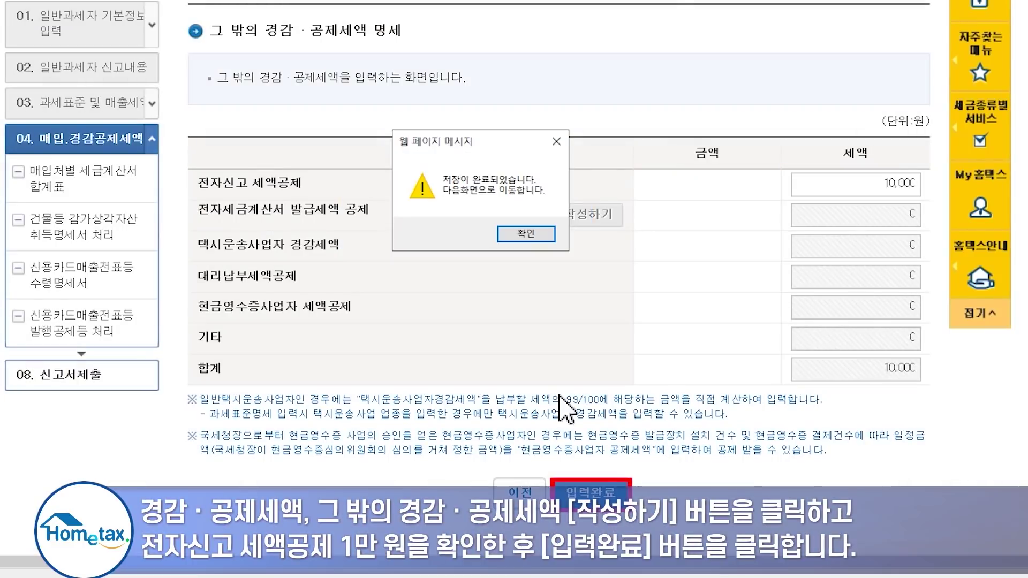
left_click(531, 235)
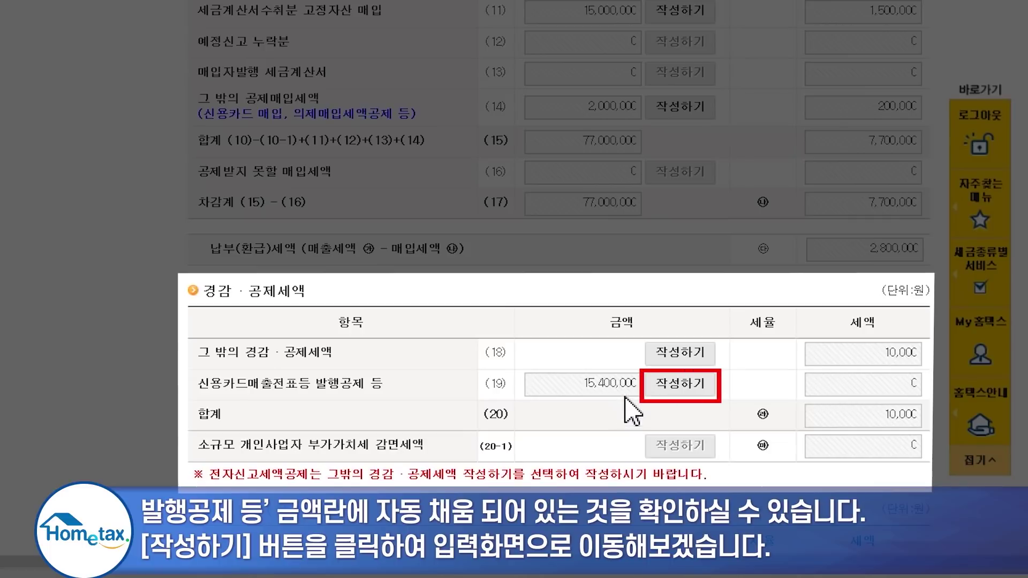
- Open the 신용카드매출전표 등 발행공제 등 form, accept the automatic calculation of the 공제세액, and submit the form
left_click(686, 384)
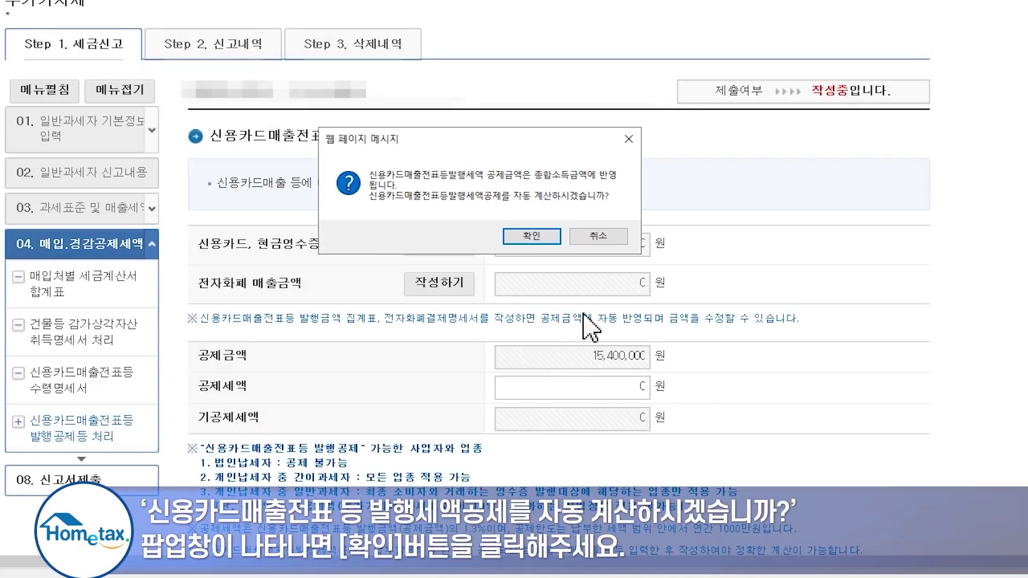
left_click(537, 240)
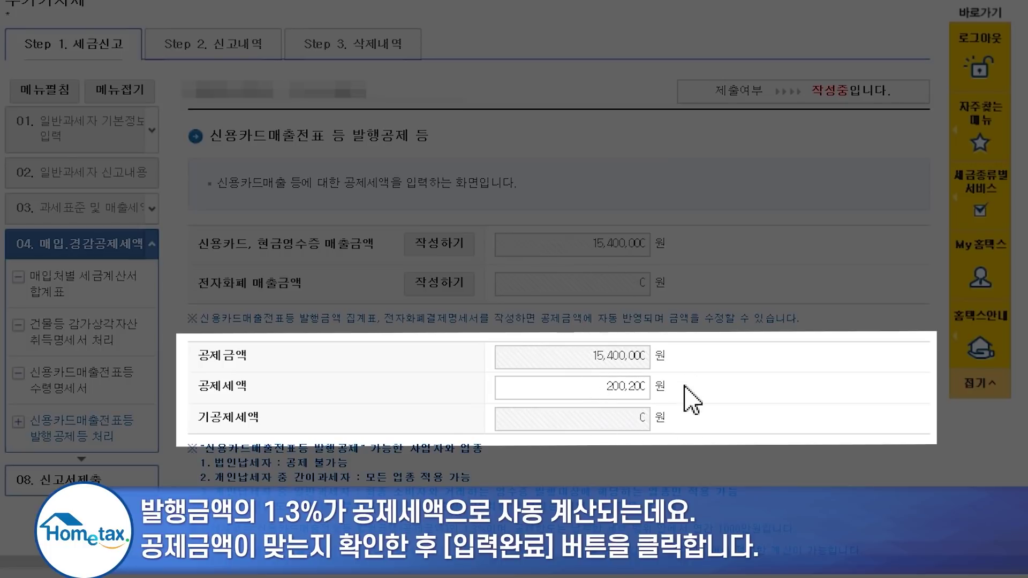
scroll(691, 407, "down", 4)
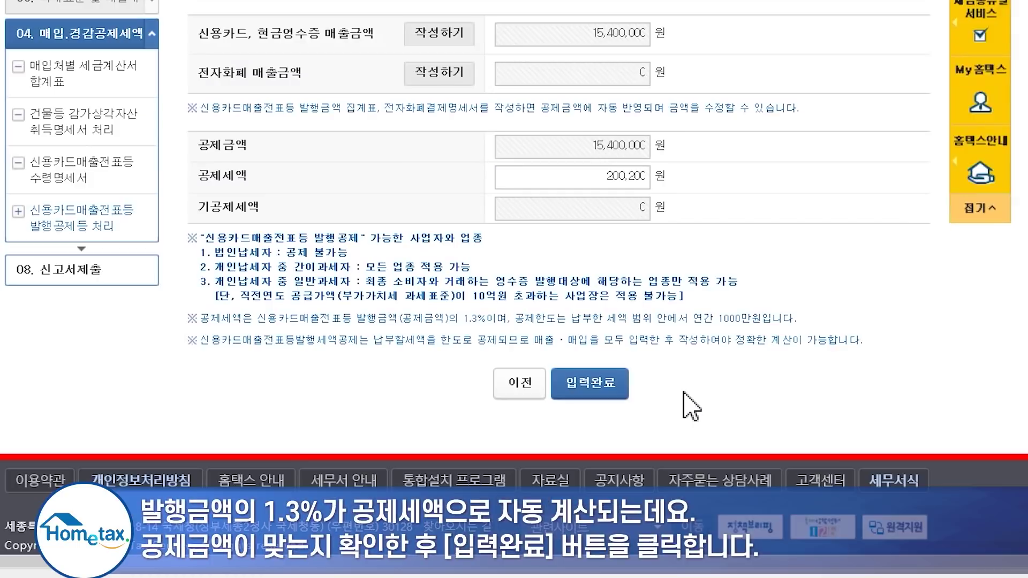
left_click(612, 395)
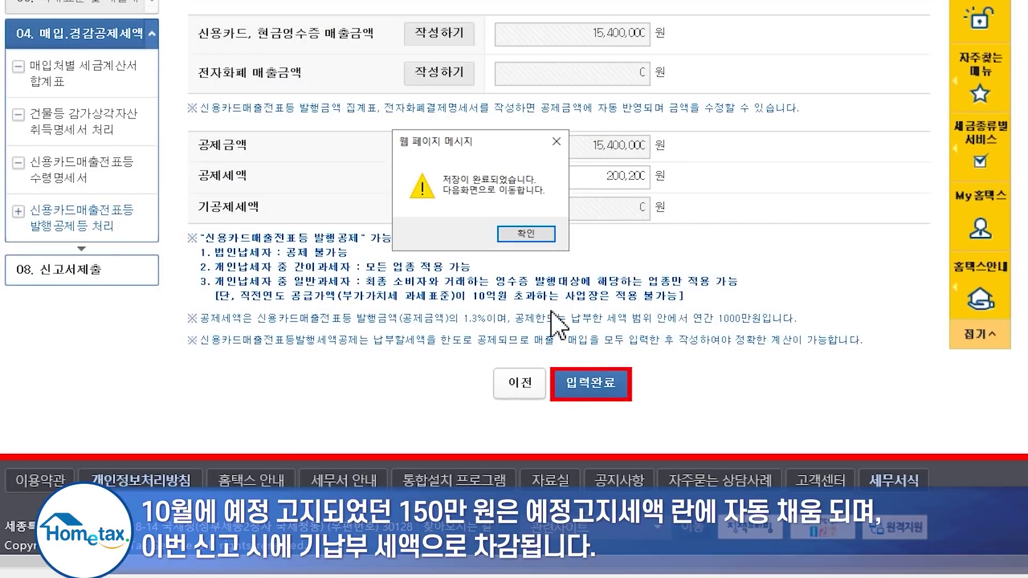
left_click(528, 234)
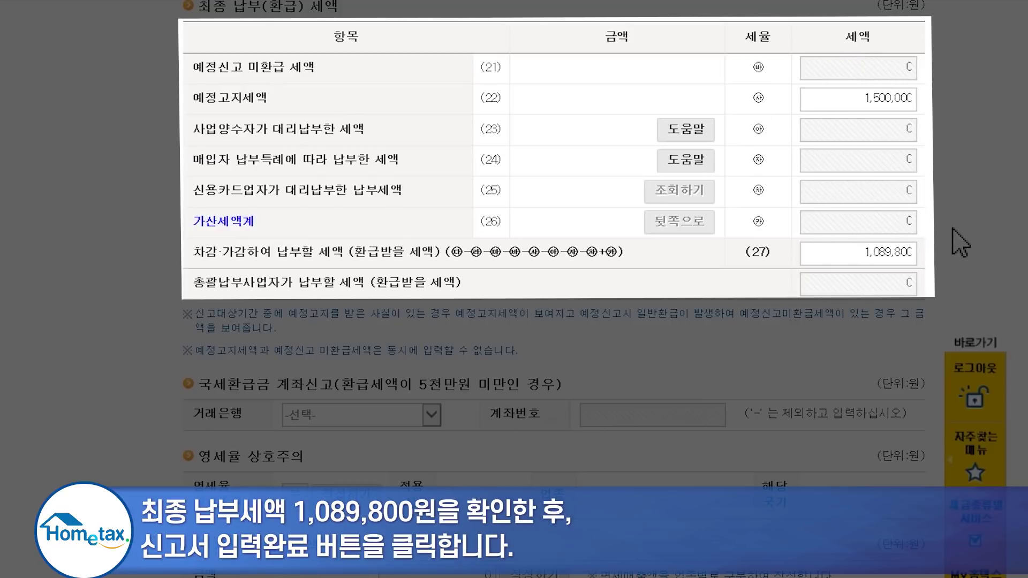
- Complete and save the VAT return, and submit it from the 신고서 제출 page
scroll(610, 466, "down", 5)
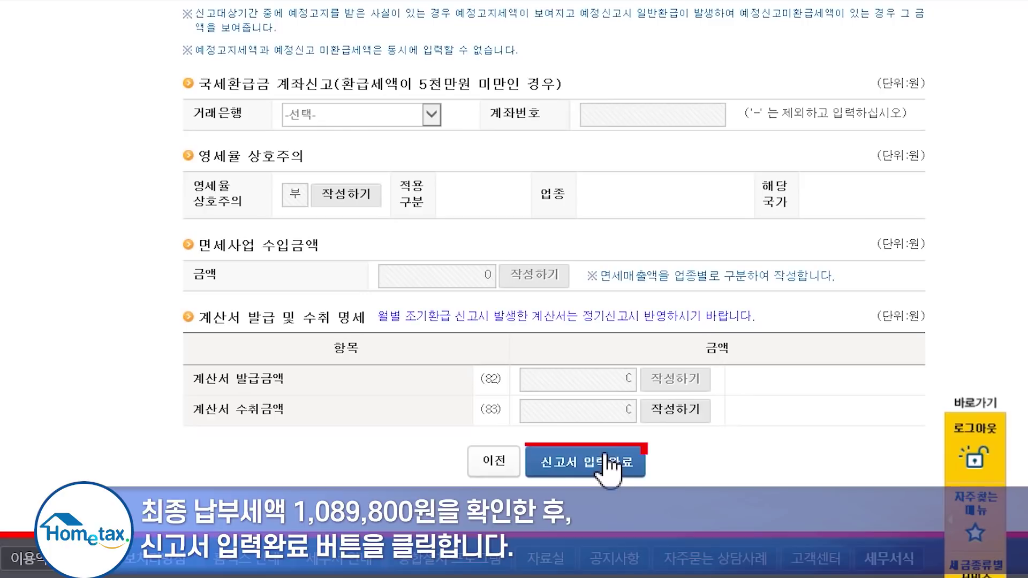
left_click(609, 463)
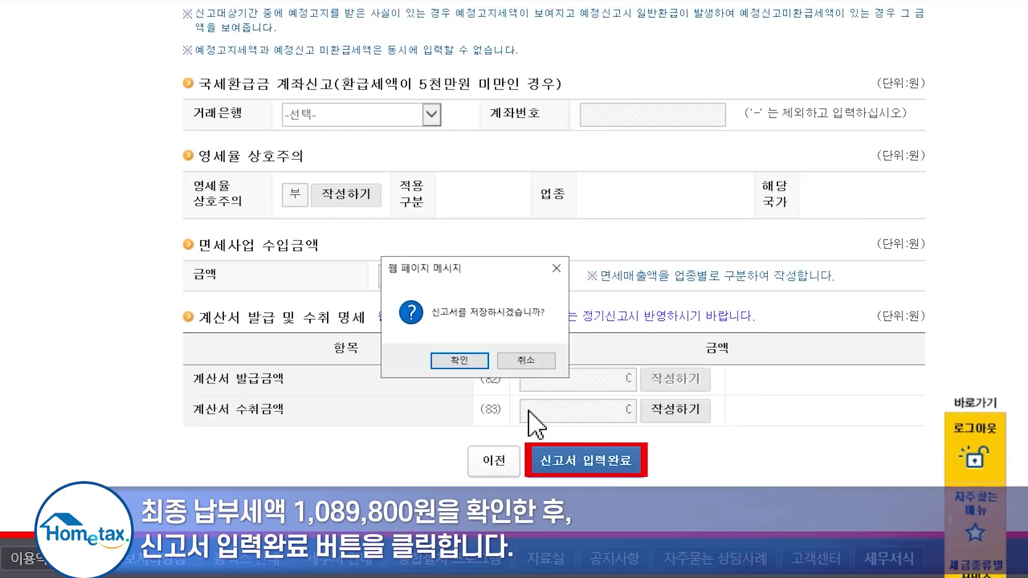
left_click(463, 358)
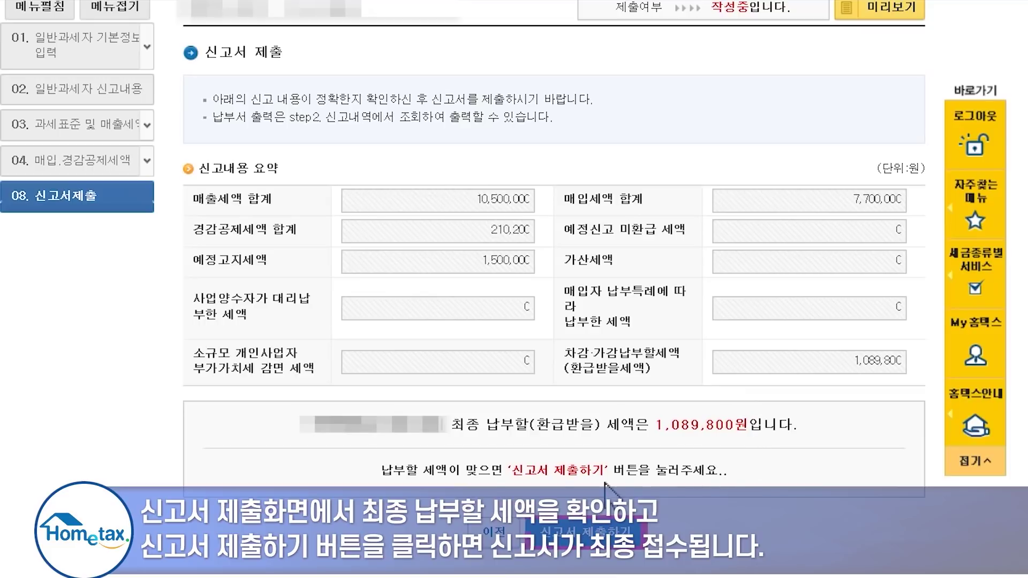
left_click(555, 533)
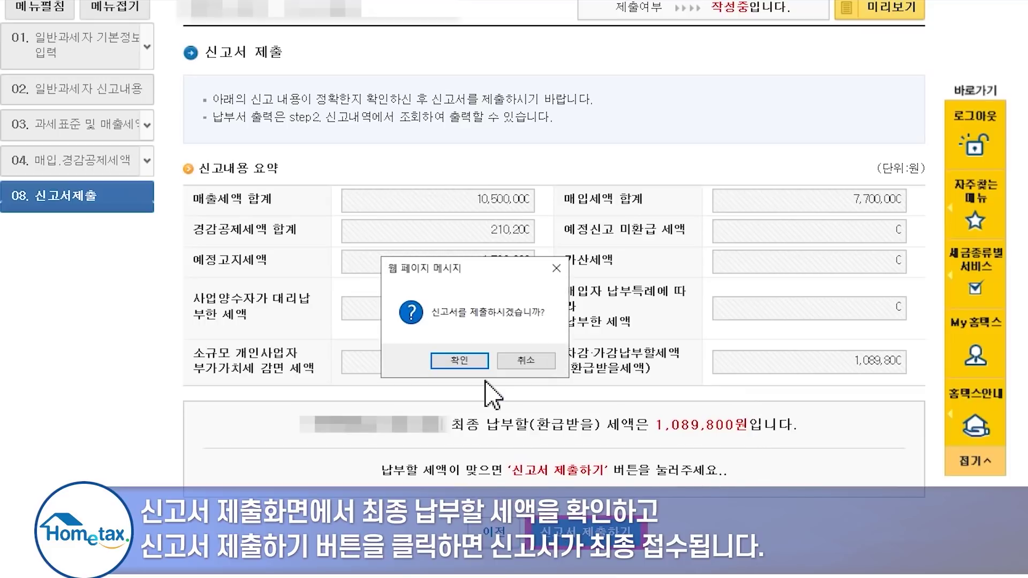
left_click(477, 360)
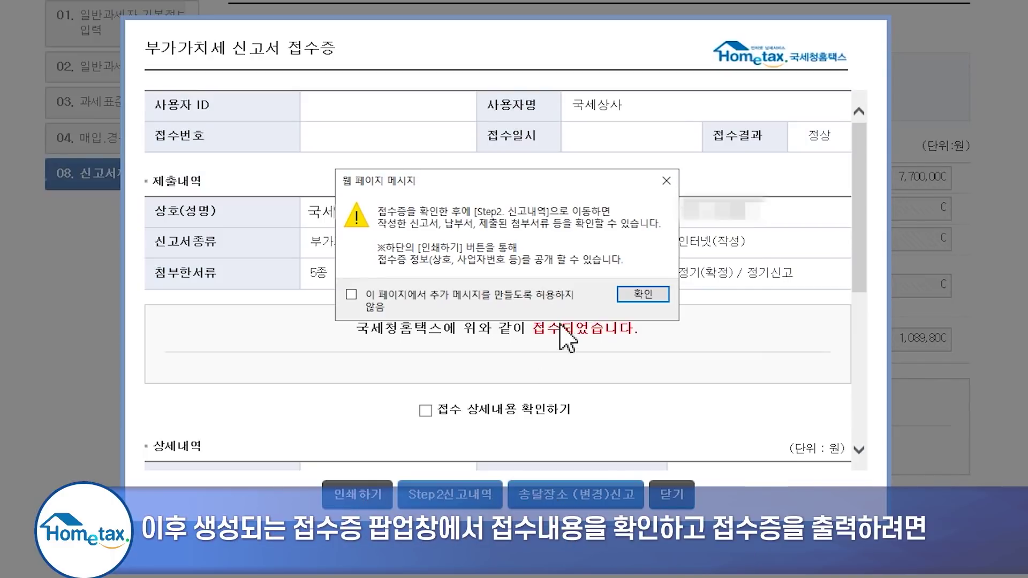
- Print the 부가가치세 신고서 접수증 with the filer's information disclosed, and request the 납부서 조회(가상계좌확인)
left_click(640, 294)
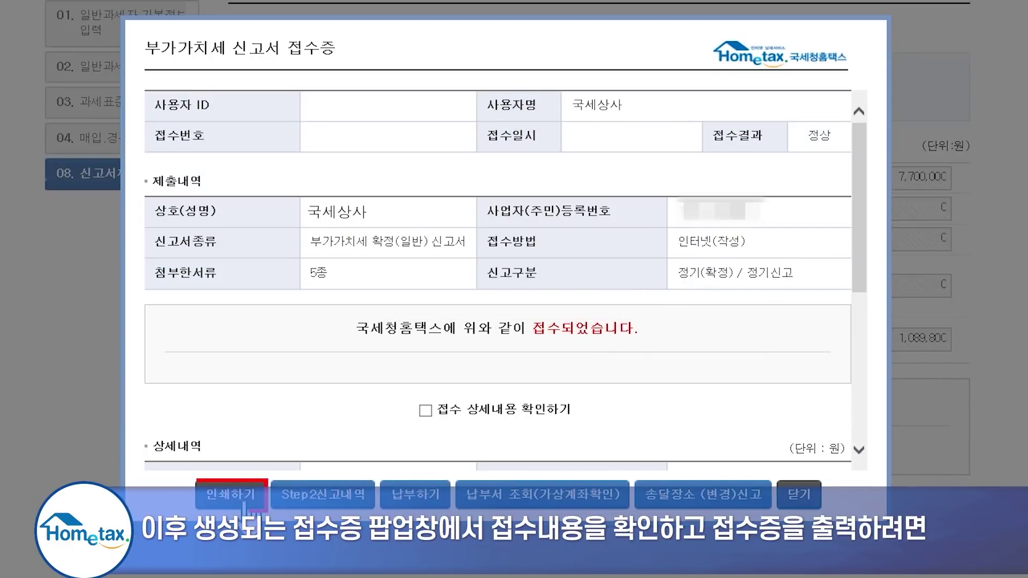
left_click(244, 501)
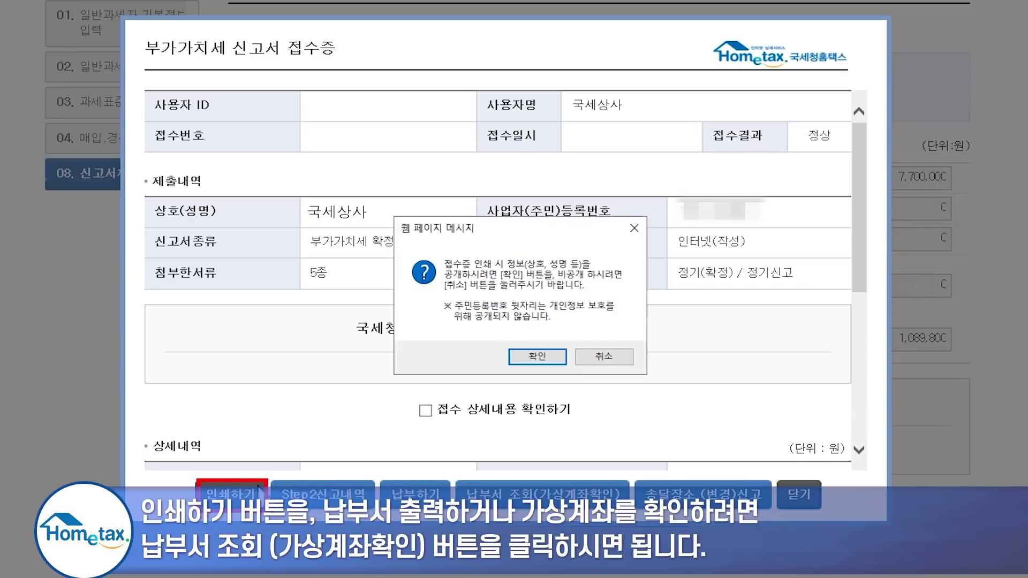
left_click(536, 358)
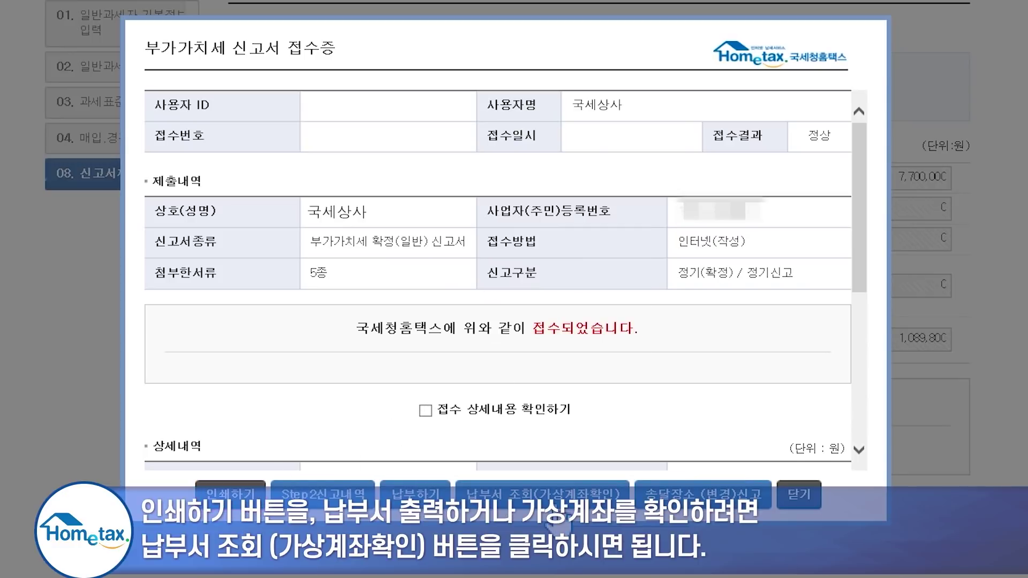
left_click(556, 504)
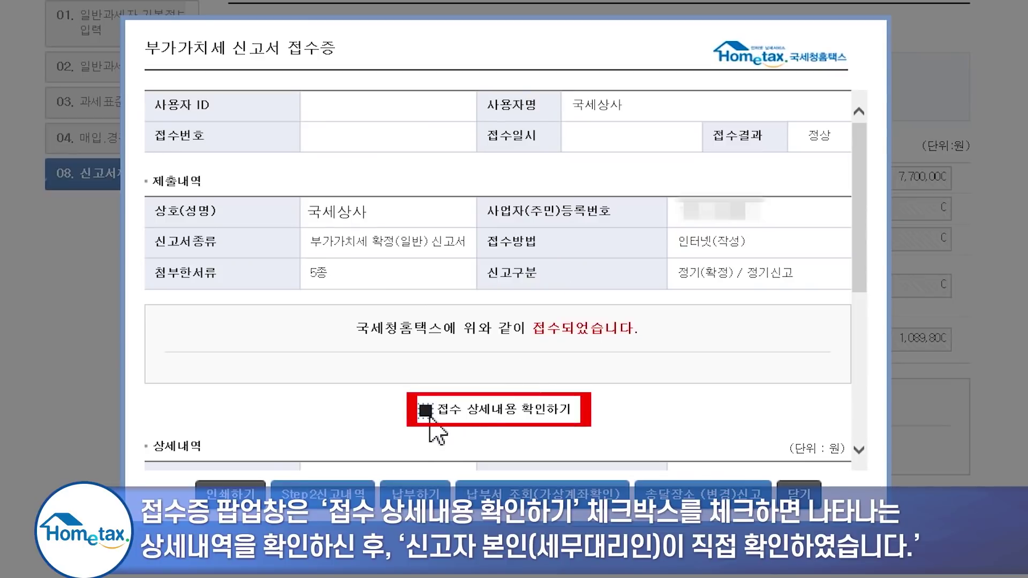
- Check the receipt's 상세내역, confirm direct verification by the filer, and close the receipt to view the return in 신고서 제출목록
left_click(426, 411)
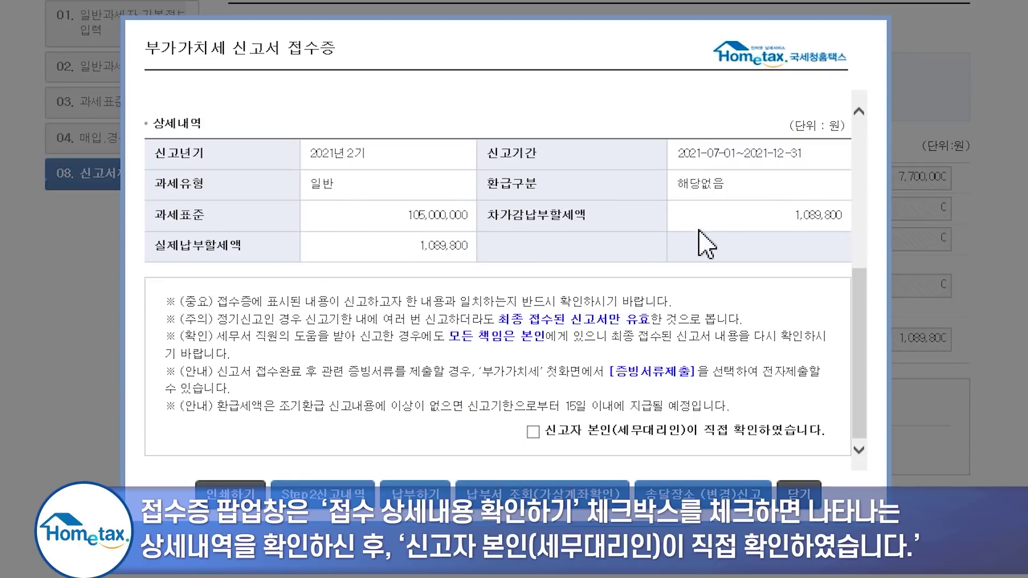
left_click(529, 434)
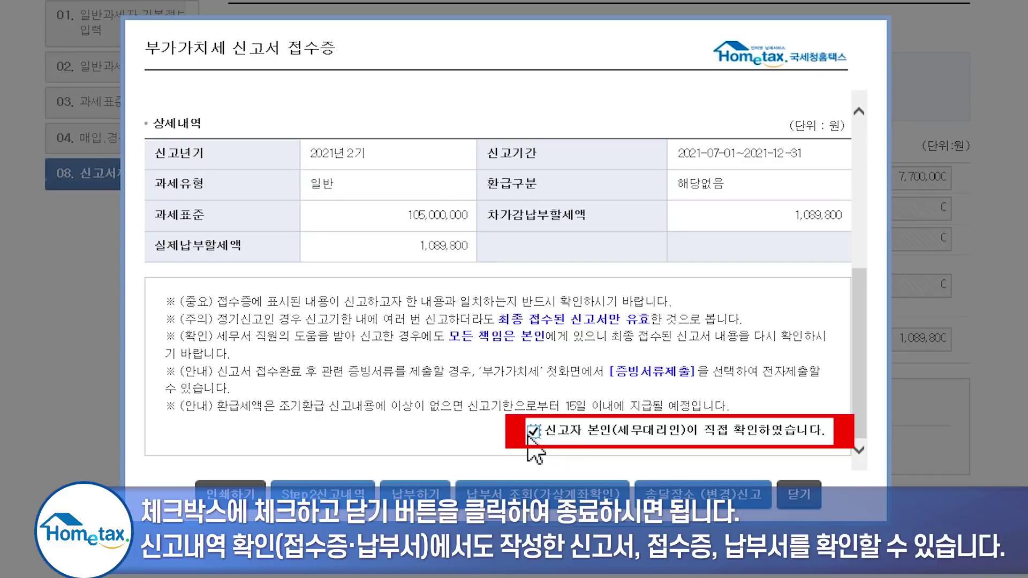
left_click(798, 498)
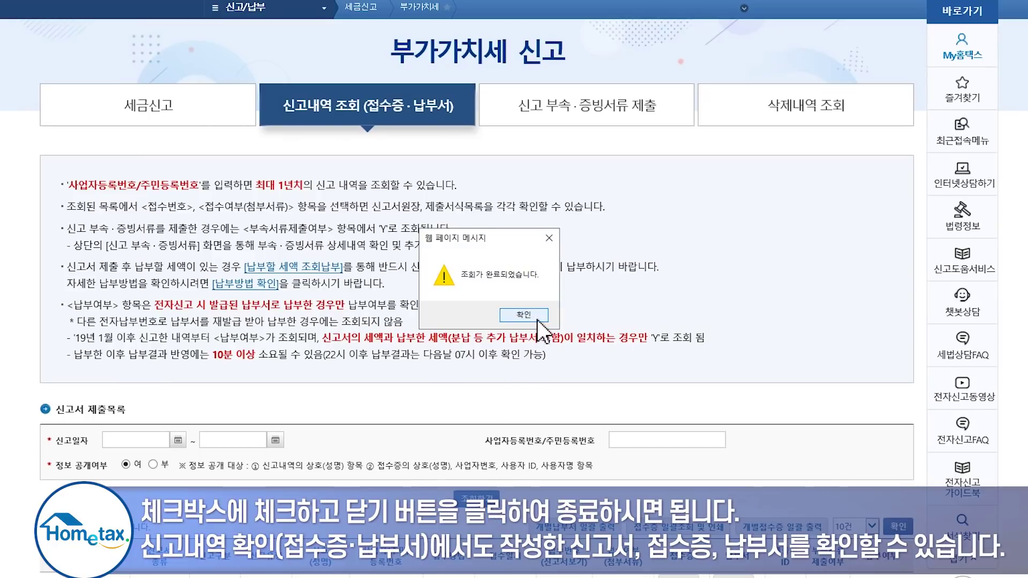
left_click(537, 318)
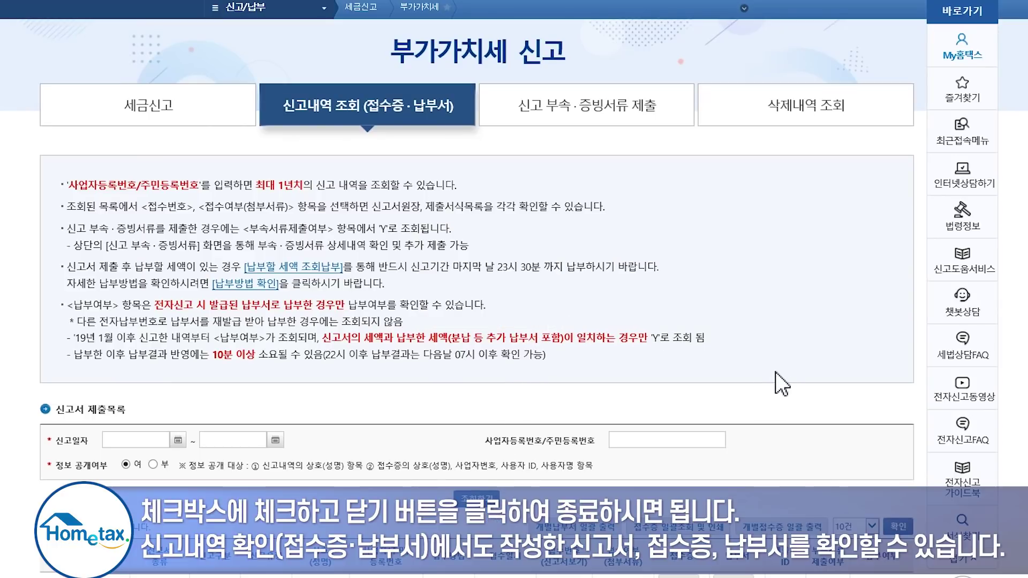
scroll(789, 384, "down", 3)
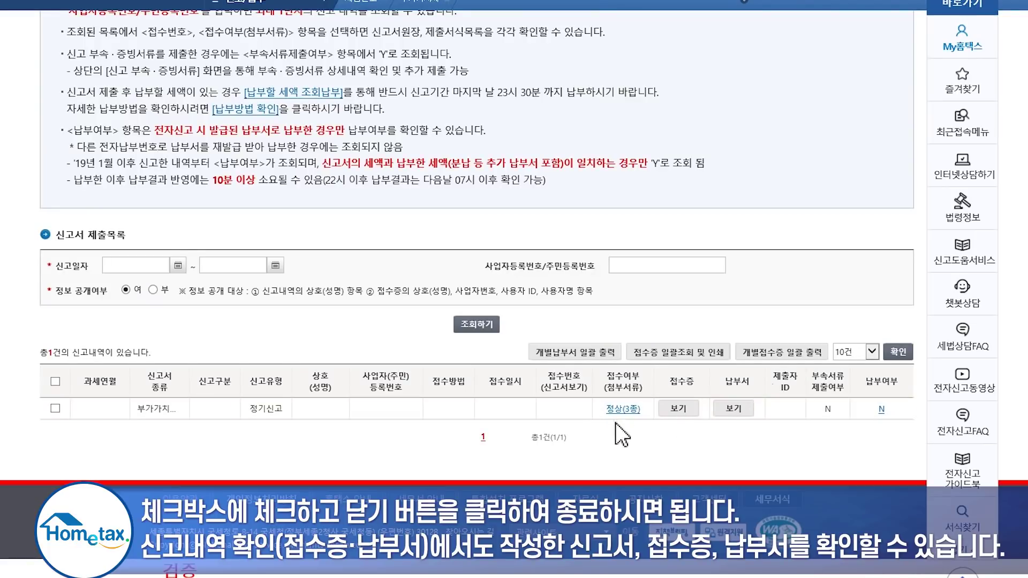